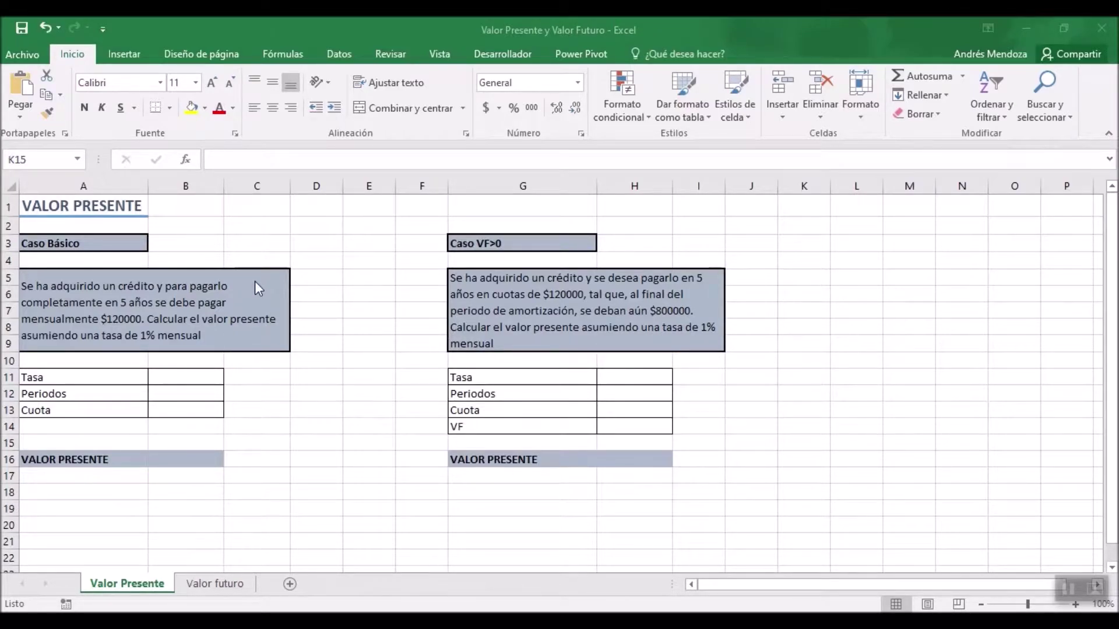
# - Review the Valor Presente and Valor futuro sheets and the layout of the basic and VF>0 present value cases
pyautogui.hotkey('alt', 'Tab')
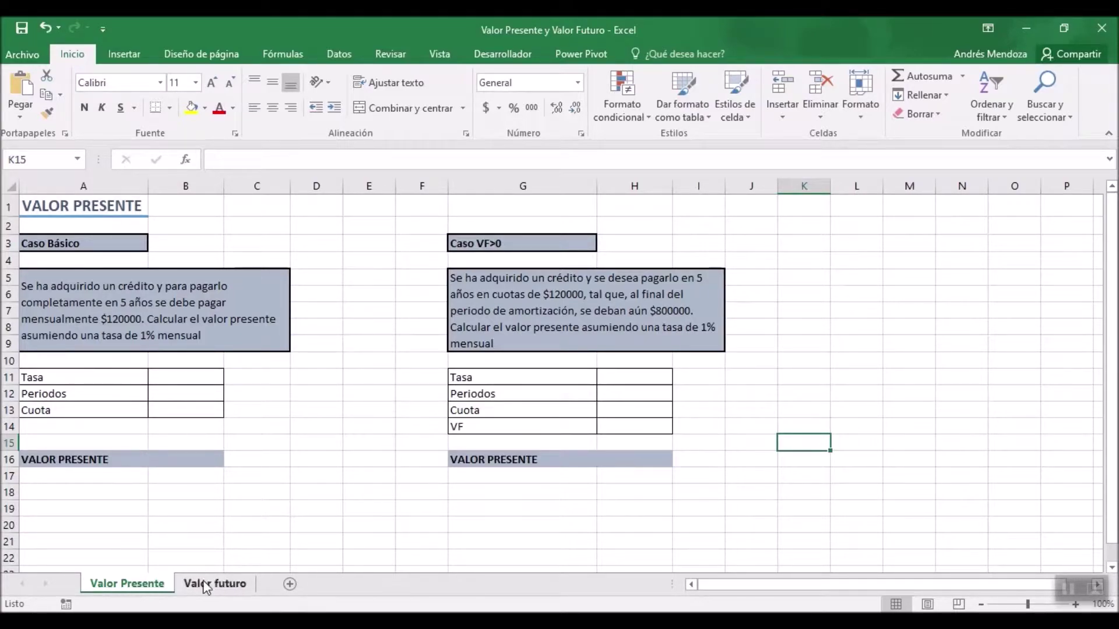
pyautogui.click(227, 584)
pyautogui.click(98, 584)
pyautogui.click(582, 312)
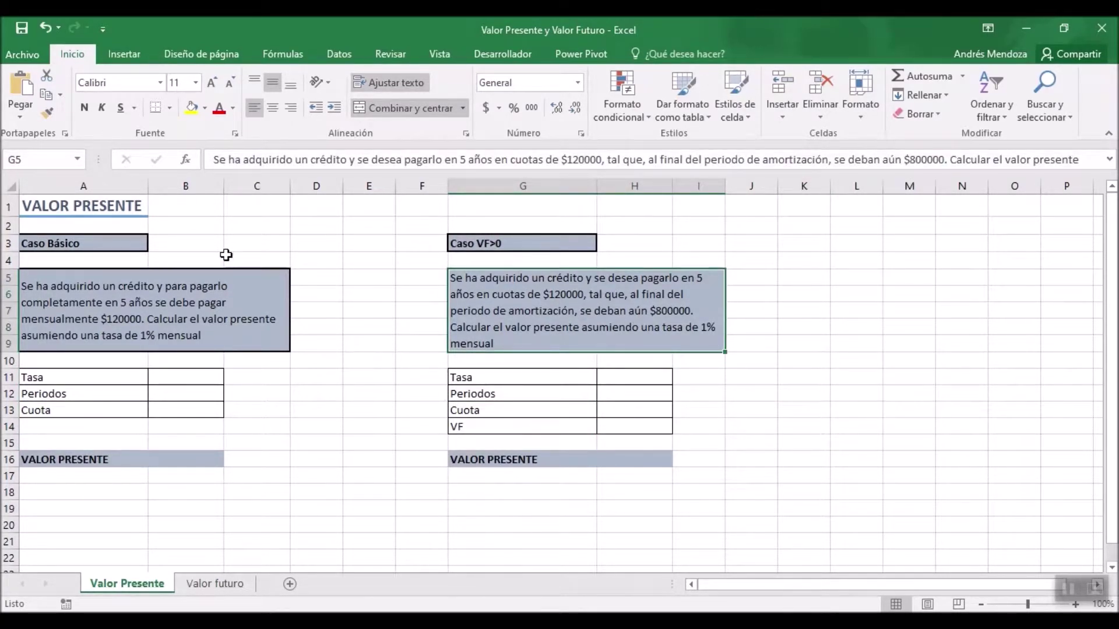
pyautogui.click(124, 199)
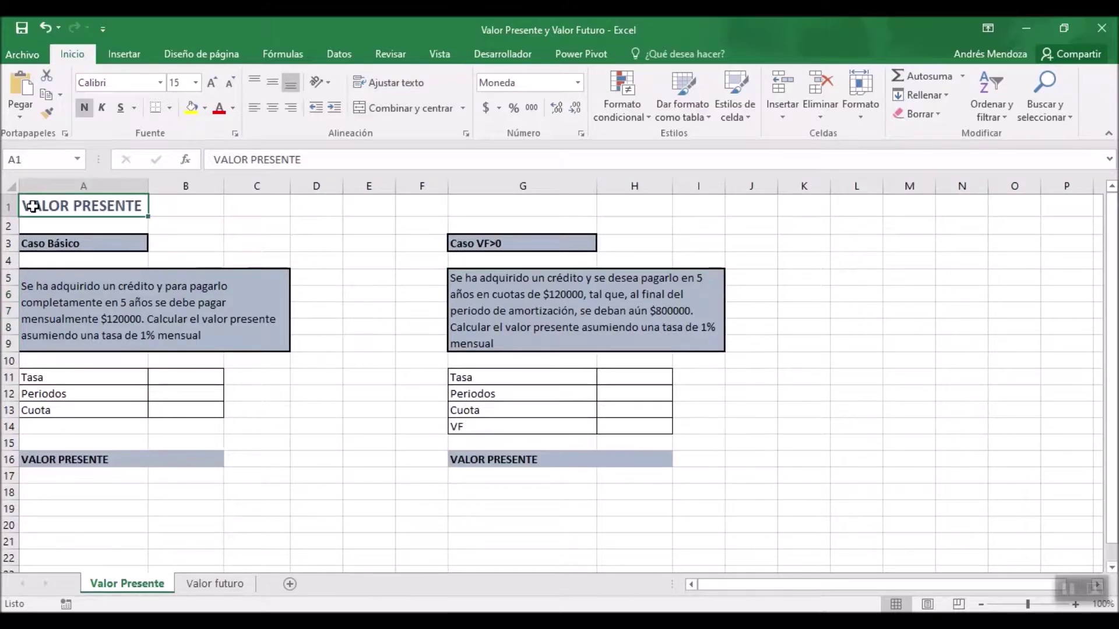
pyautogui.click(175, 204)
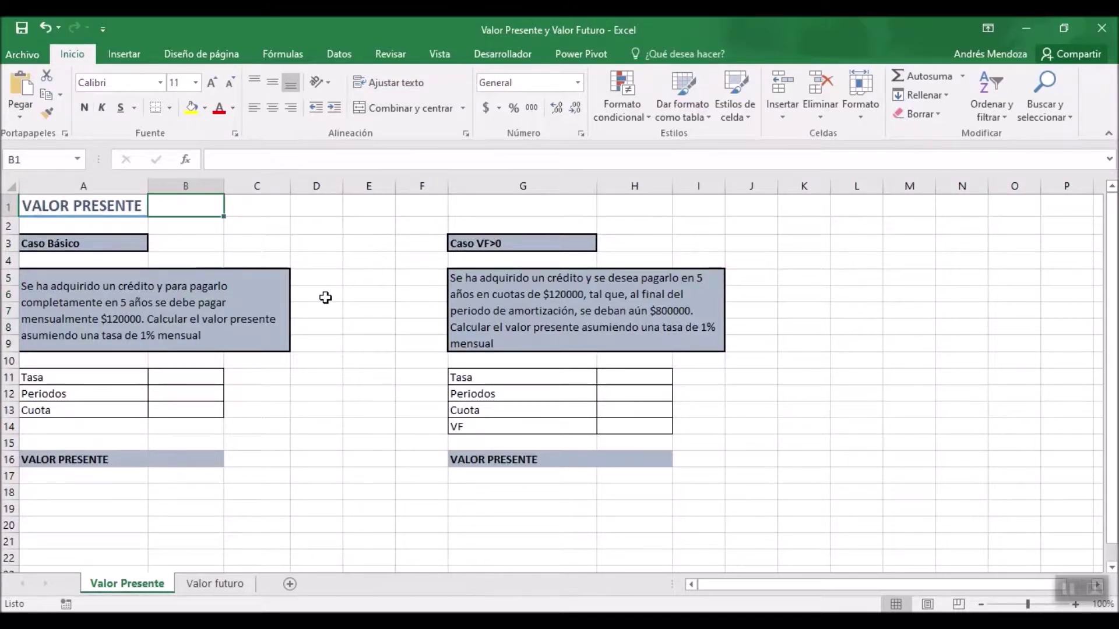
pyautogui.moveTo(117, 185); pyautogui.dragTo(309, 192)
pyautogui.click(531, 246)
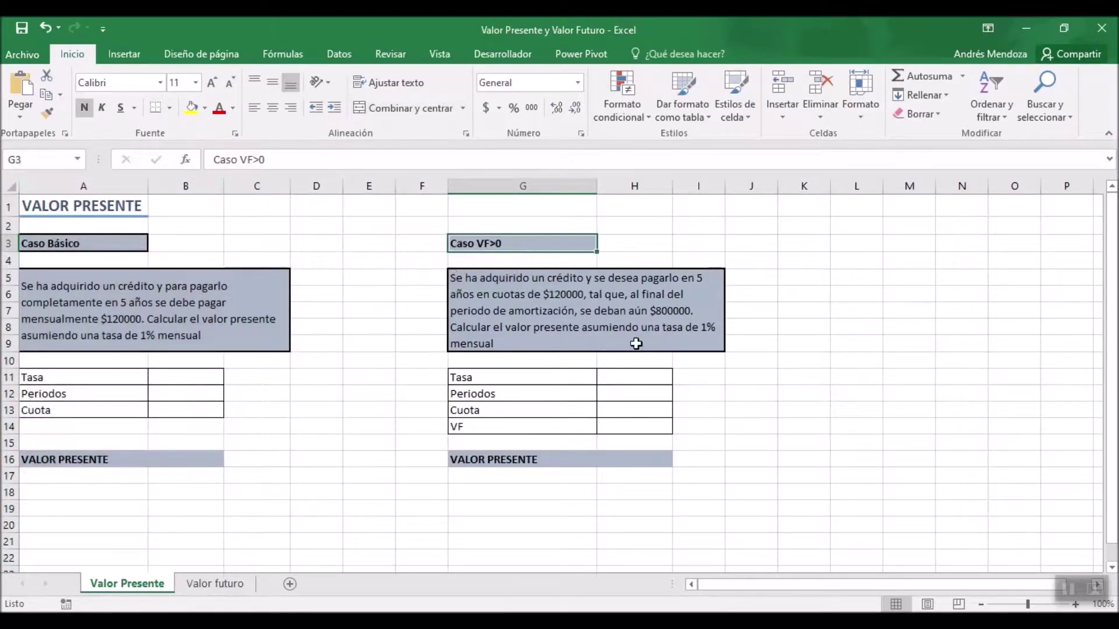
pyautogui.click(487, 300)
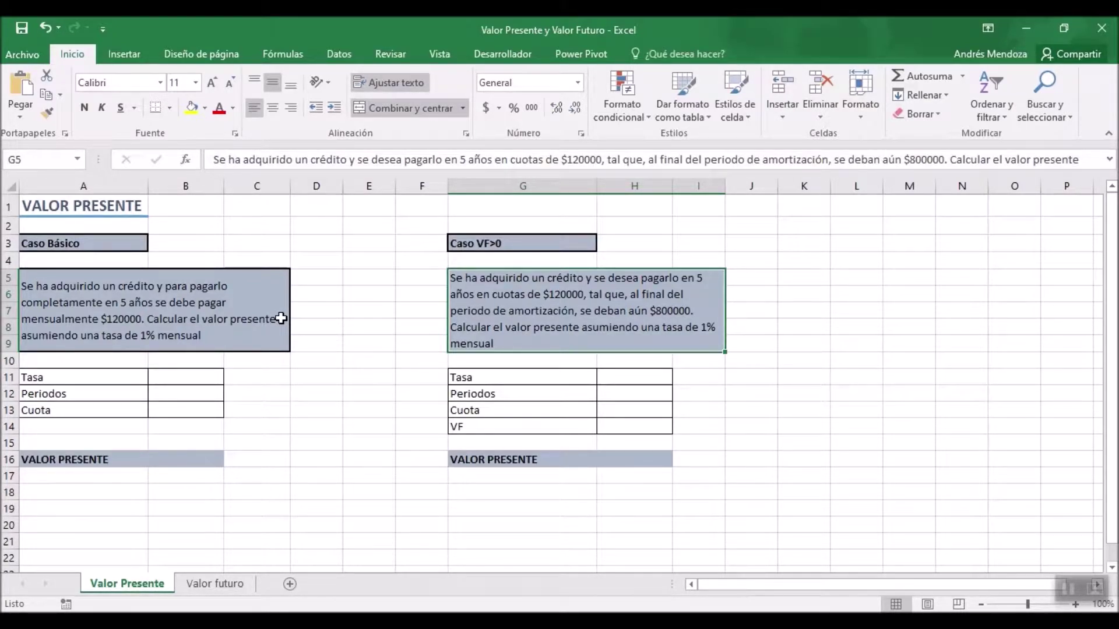
pyautogui.click(646, 460)
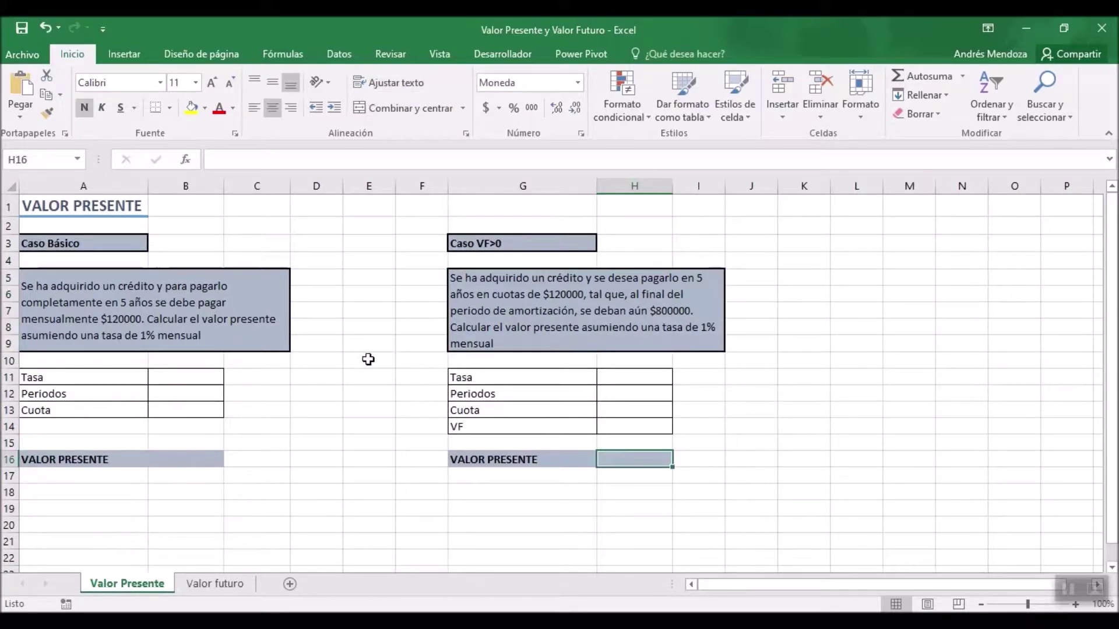
pyautogui.click(348, 338)
pyautogui.click(270, 312)
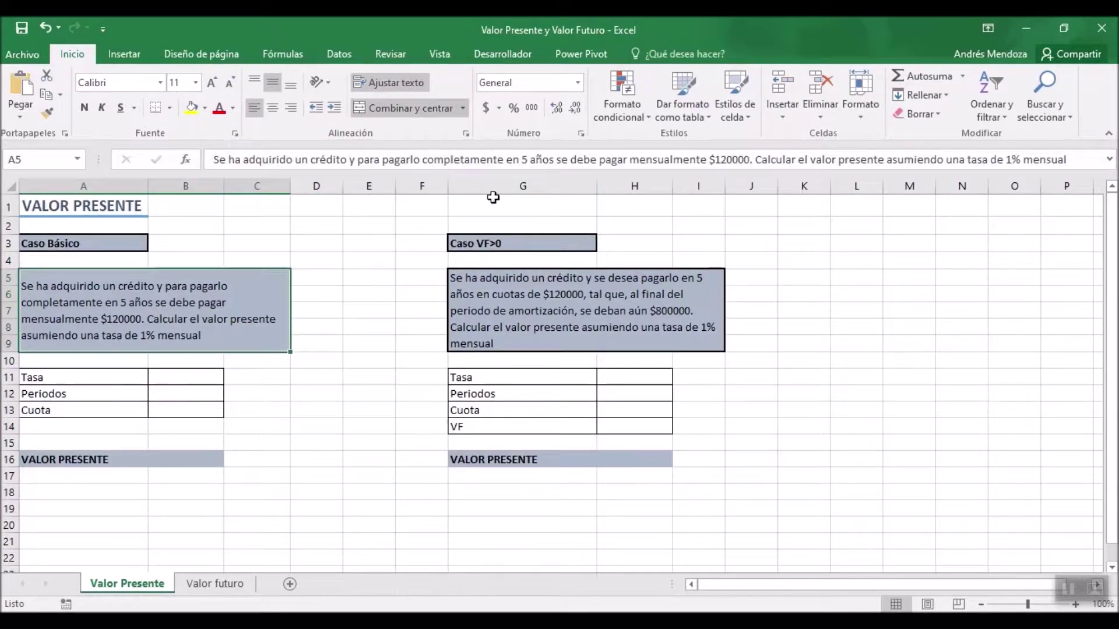
pyautogui.moveTo(507, 186); pyautogui.dragTo(636, 186)
pyautogui.click(910, 326)
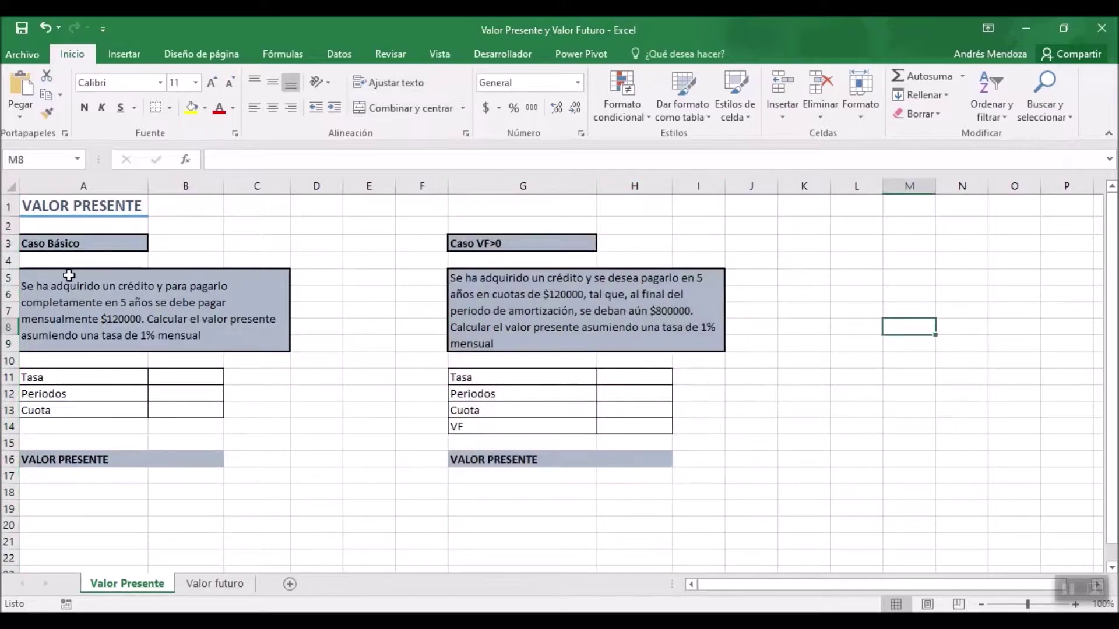
# - Examine the Caso Básico statement, its Tasa, Periodos and Cuota inputs, and its VALOR PRESENTE result cell
pyautogui.click(84, 245)
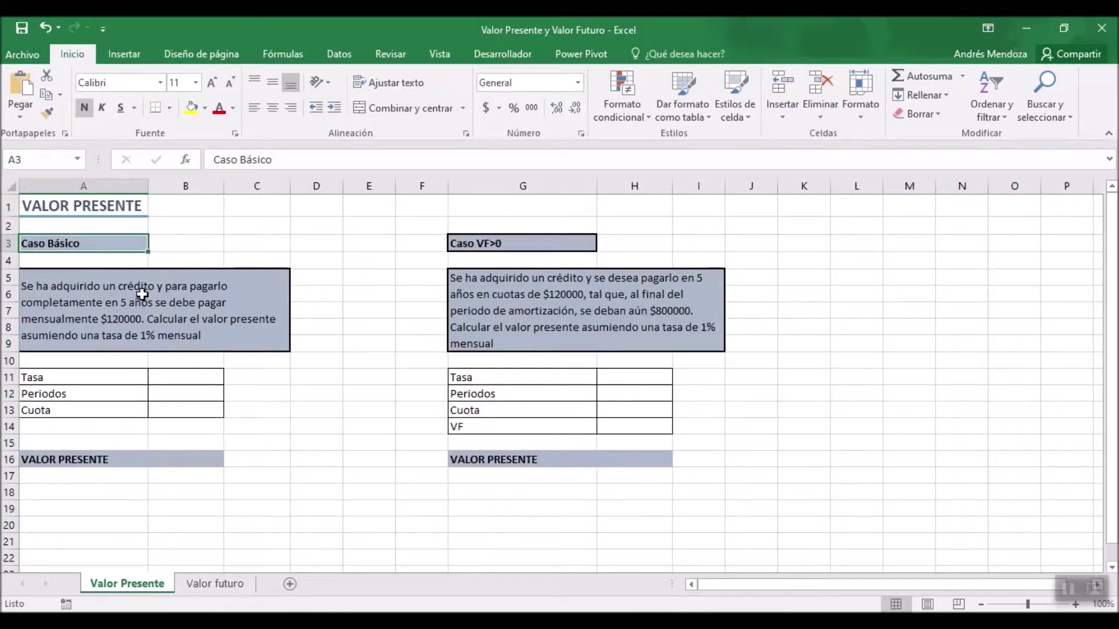
pyautogui.click(198, 277)
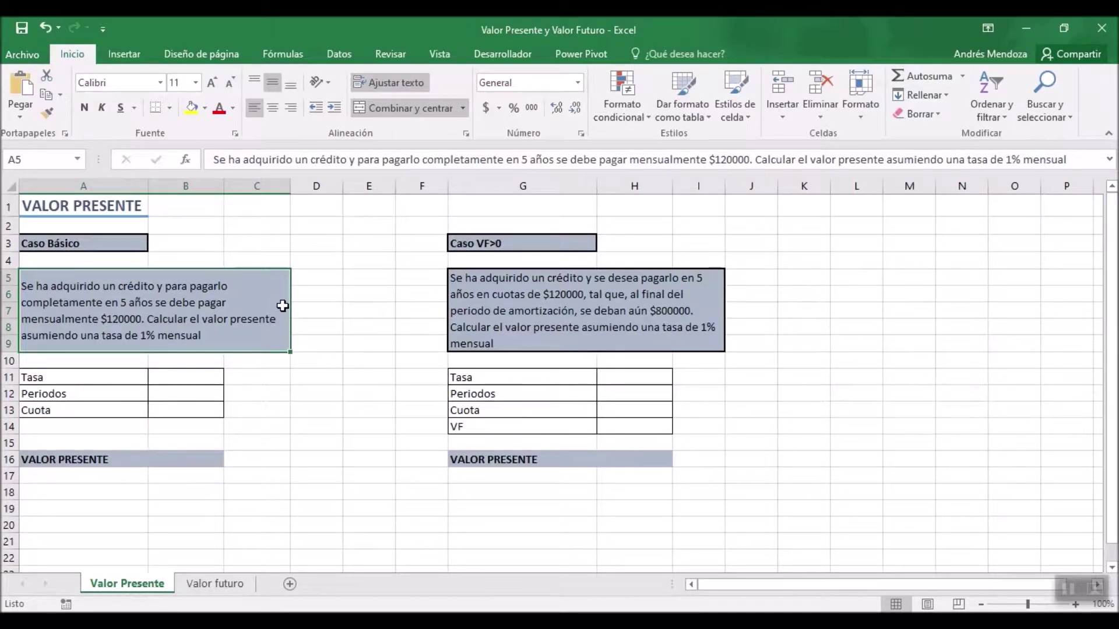
pyautogui.click(311, 294)
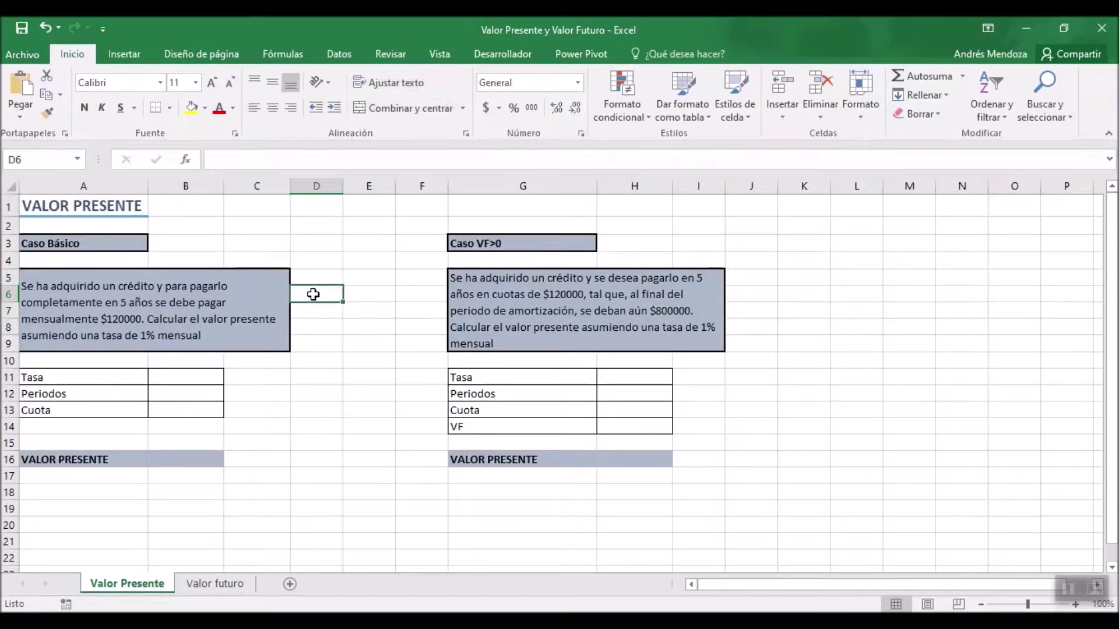
pyautogui.moveTo(207, 379); pyautogui.dragTo(131, 410)
pyautogui.press('Right')
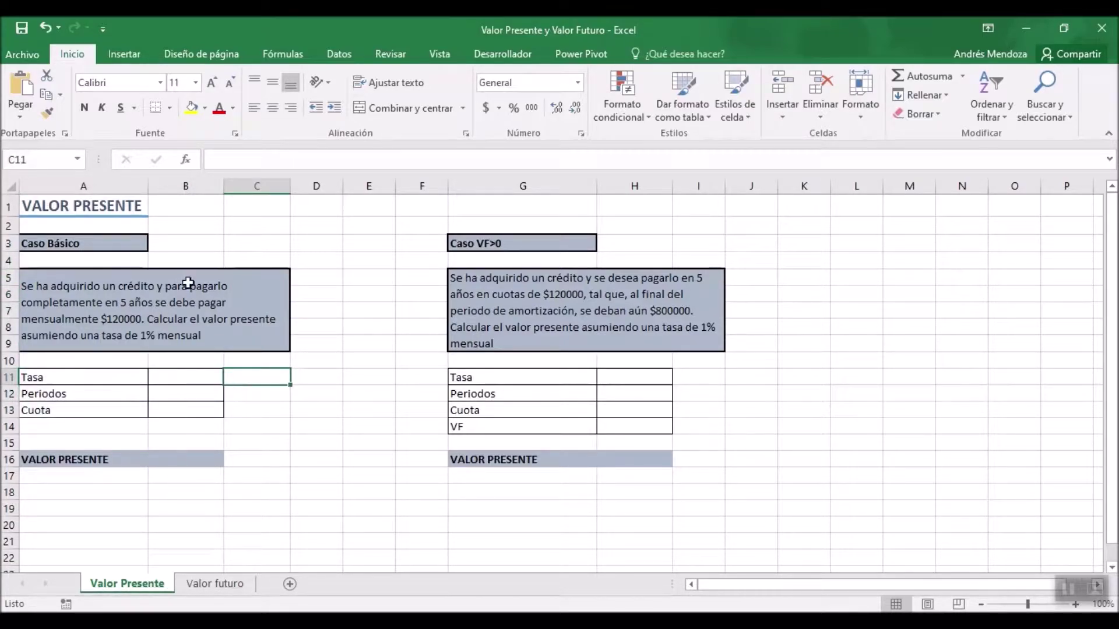
pyautogui.click(198, 460)
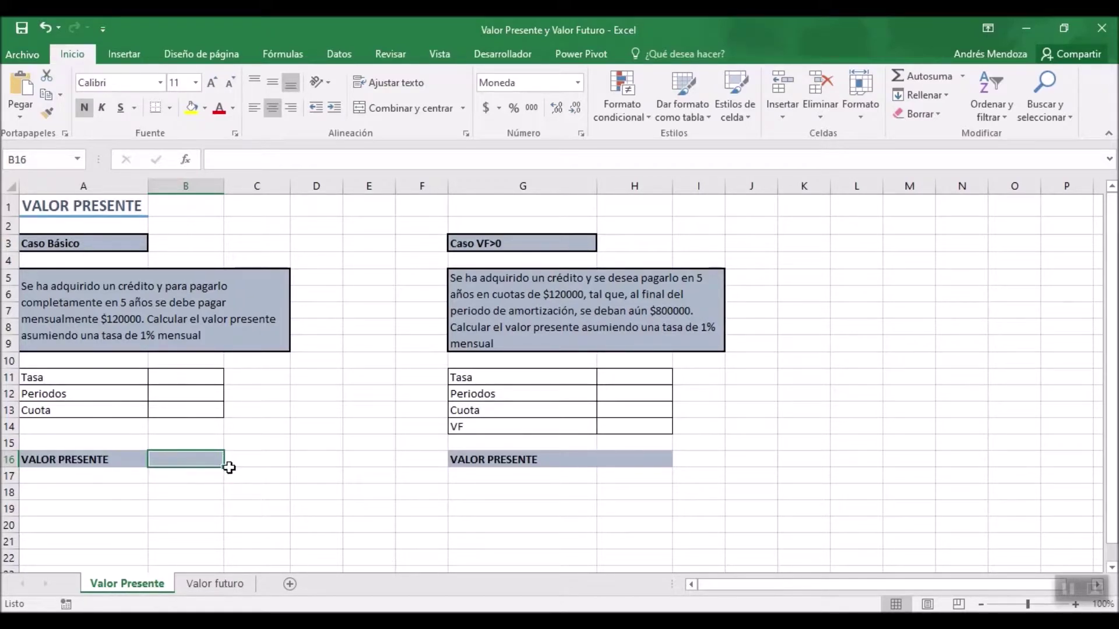
# - Enter 1% as the Tasa in B11 of the basic case and label it "Mensual" in C11
pyautogui.click(187, 376)
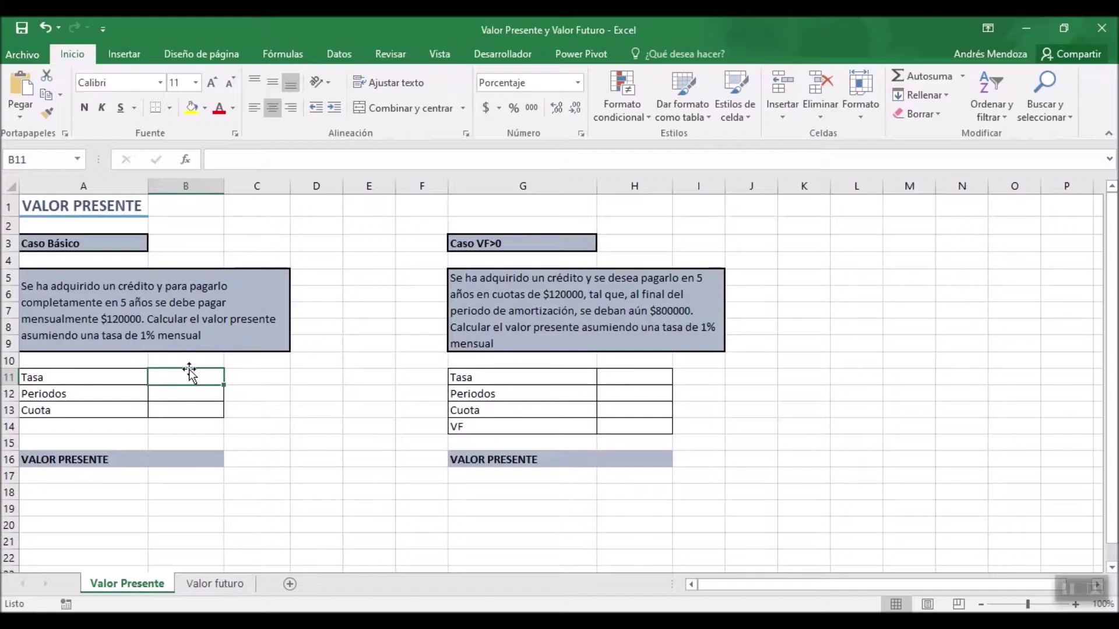
pyautogui.write('1')
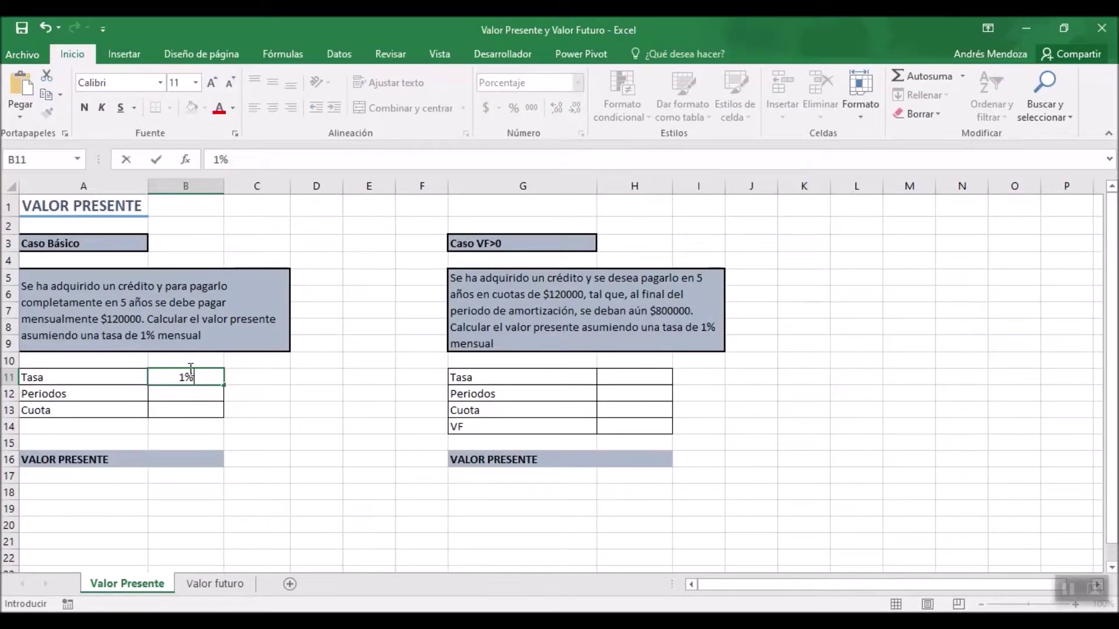
pyautogui.click(261, 376)
pyautogui.write('Mensual')
pyautogui.hotkey('ctrl', 'Return')
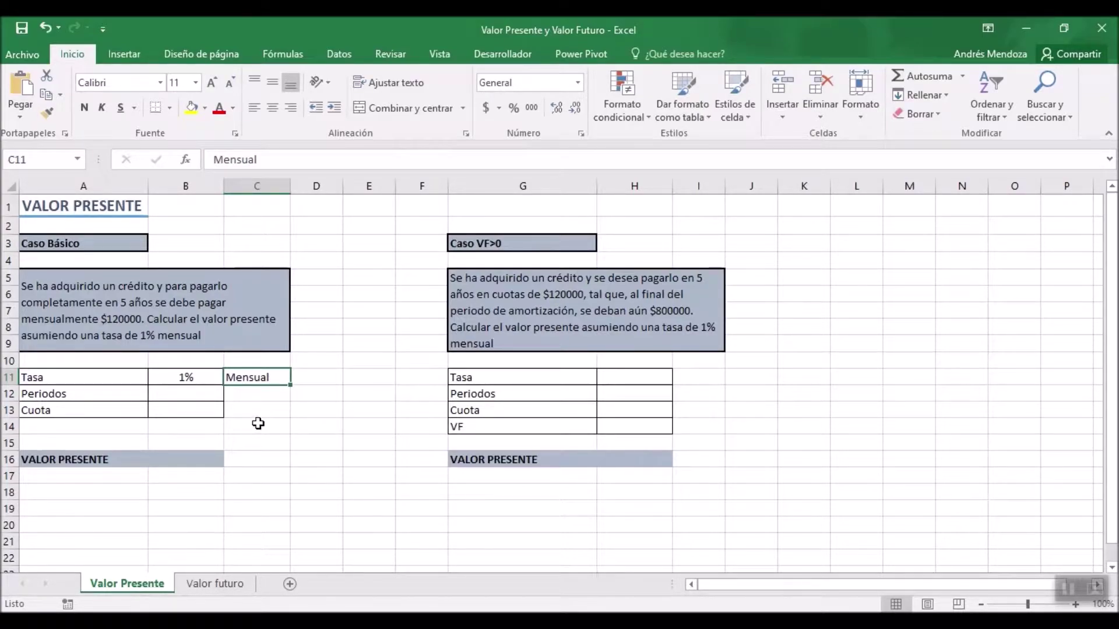
# - Enter 60 as the number of Periodos in B12 and add the label "Periodos" in C12
pyautogui.click(172, 394)
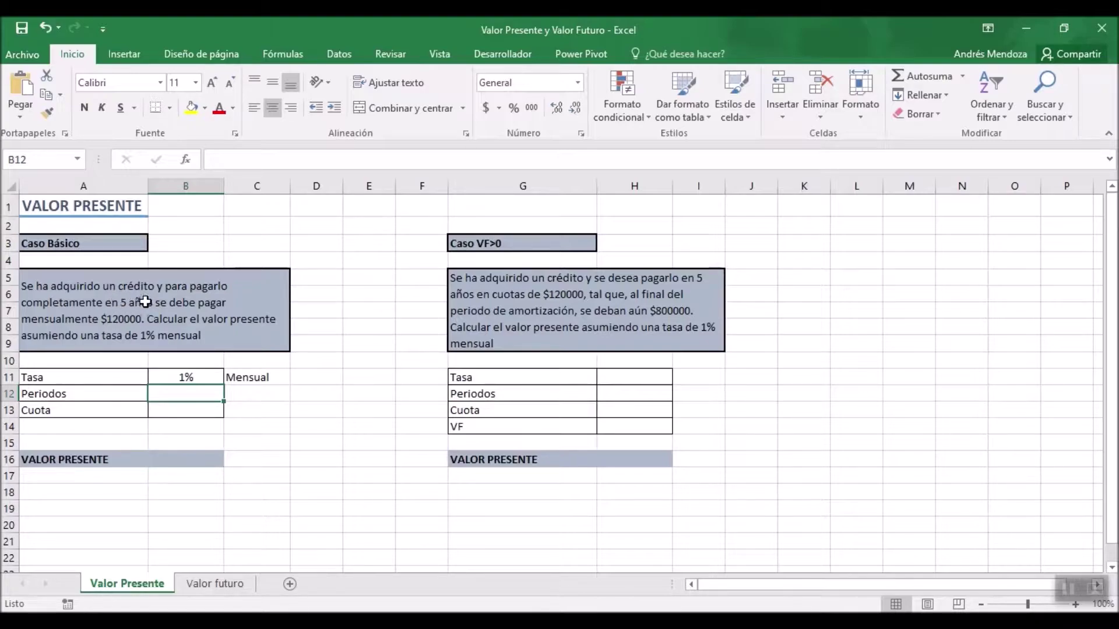
pyautogui.moveTo(249, 378); pyautogui.dragTo(160, 375)
pyautogui.click(210, 376)
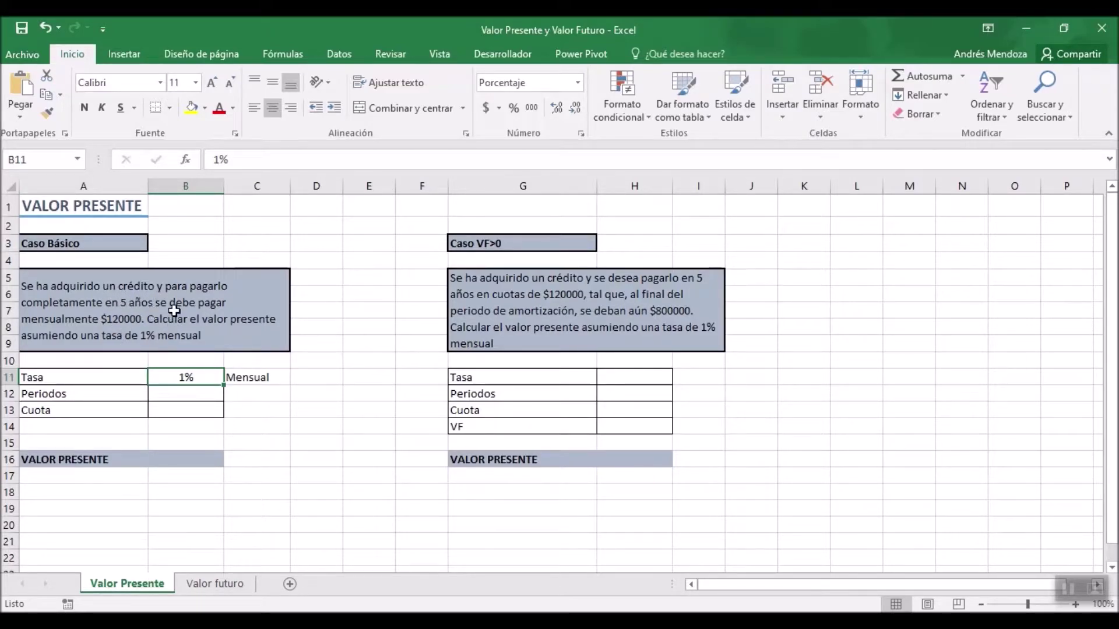
pyautogui.click(199, 390)
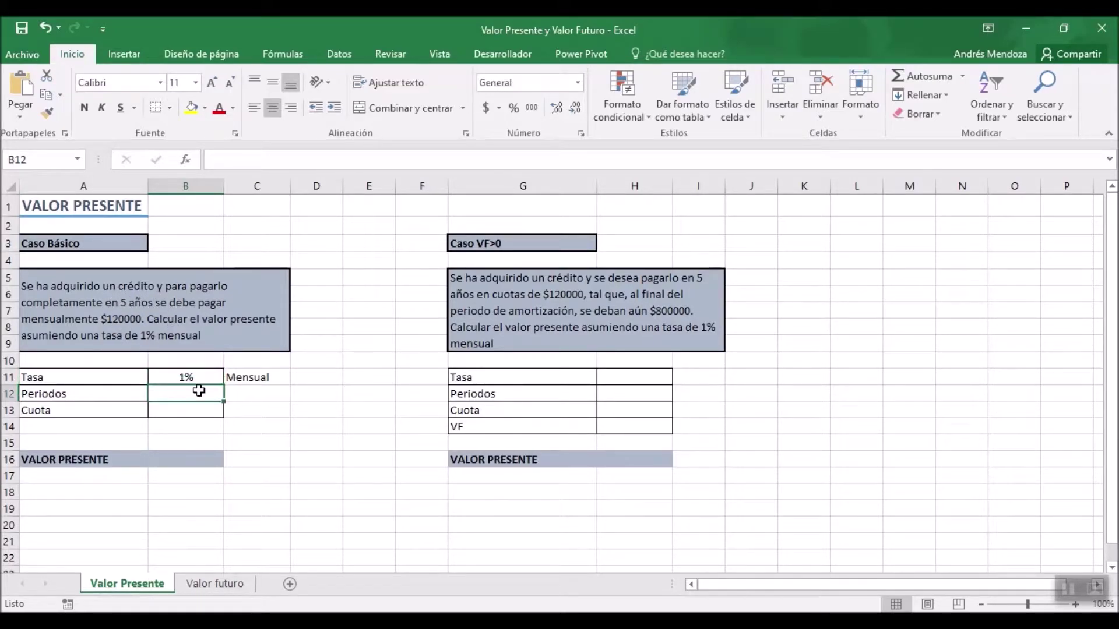
pyautogui.write('60')
pyautogui.press('Return')
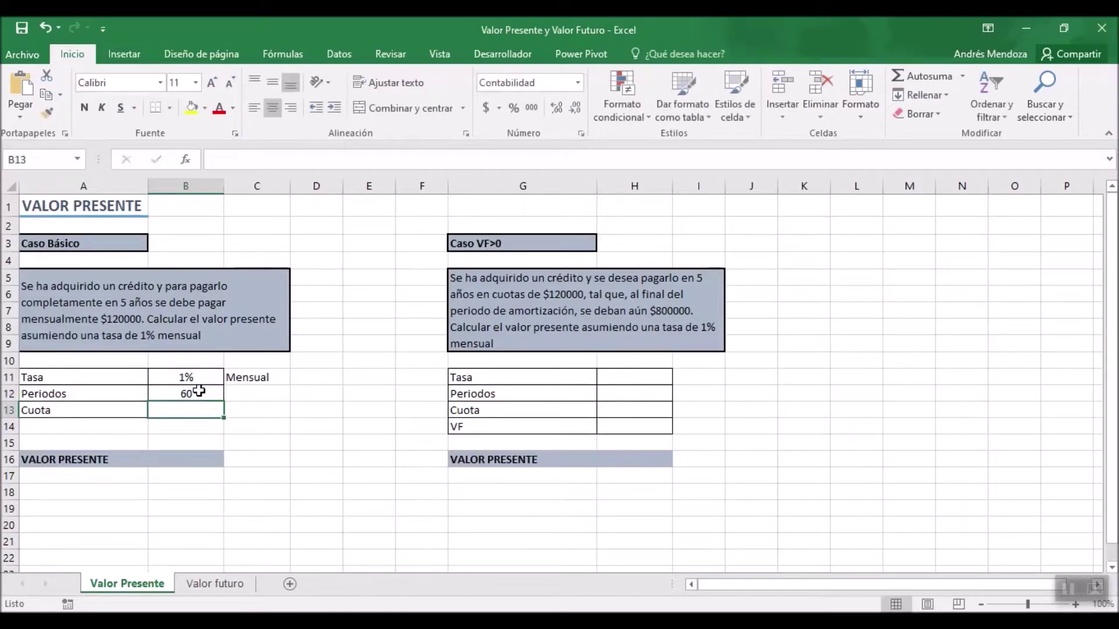
pyautogui.click(250, 397)
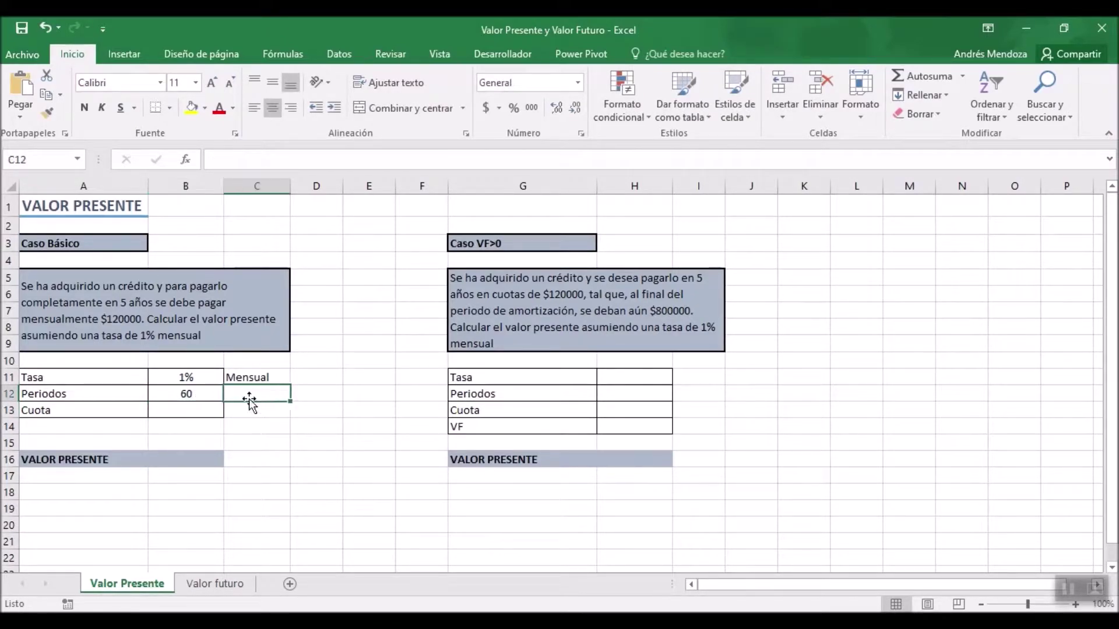
pyautogui.write('Pe')
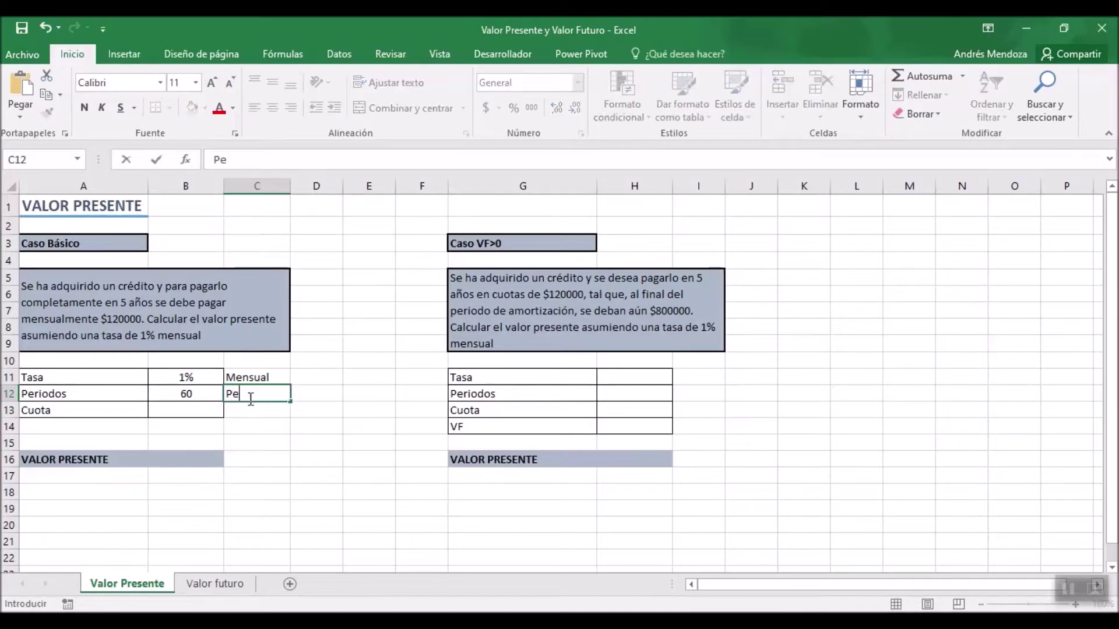
pyautogui.write('riodos')
pyautogui.press('Return')
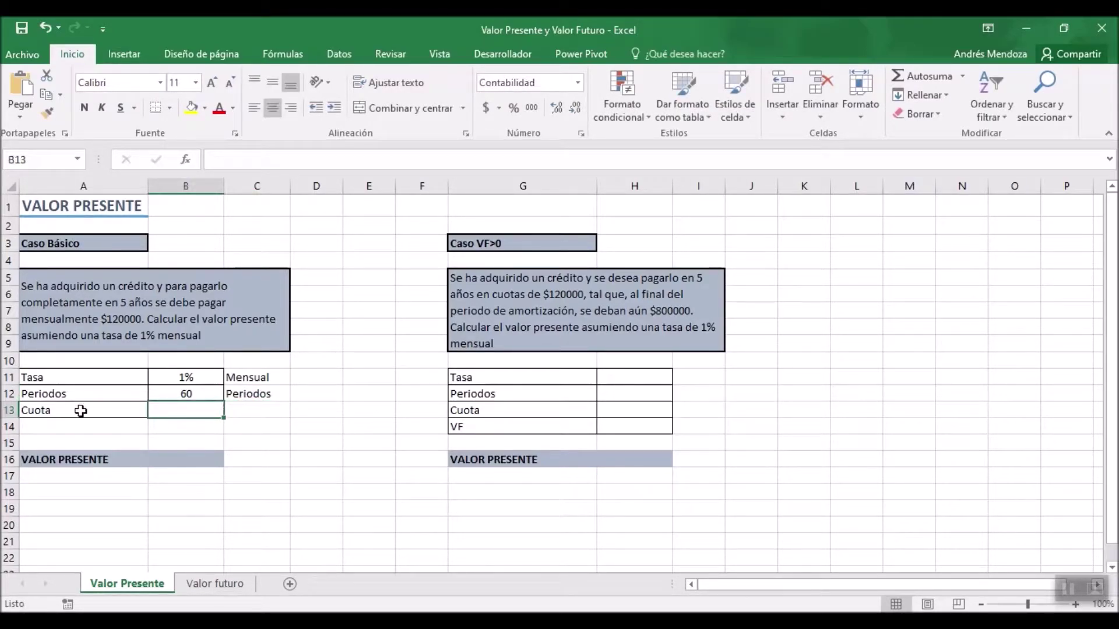
# - Enter 120000 as the Cuota of the basic case in B13
pyautogui.click(64, 410)
pyautogui.click(204, 414)
pyautogui.write('120000')
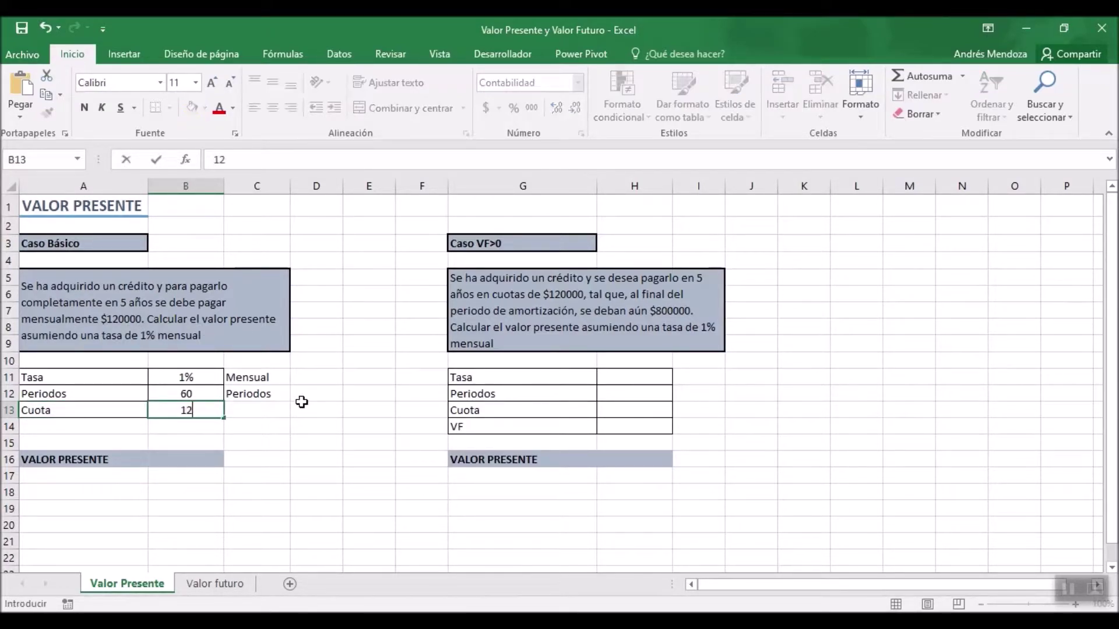
pyautogui.press('Return')
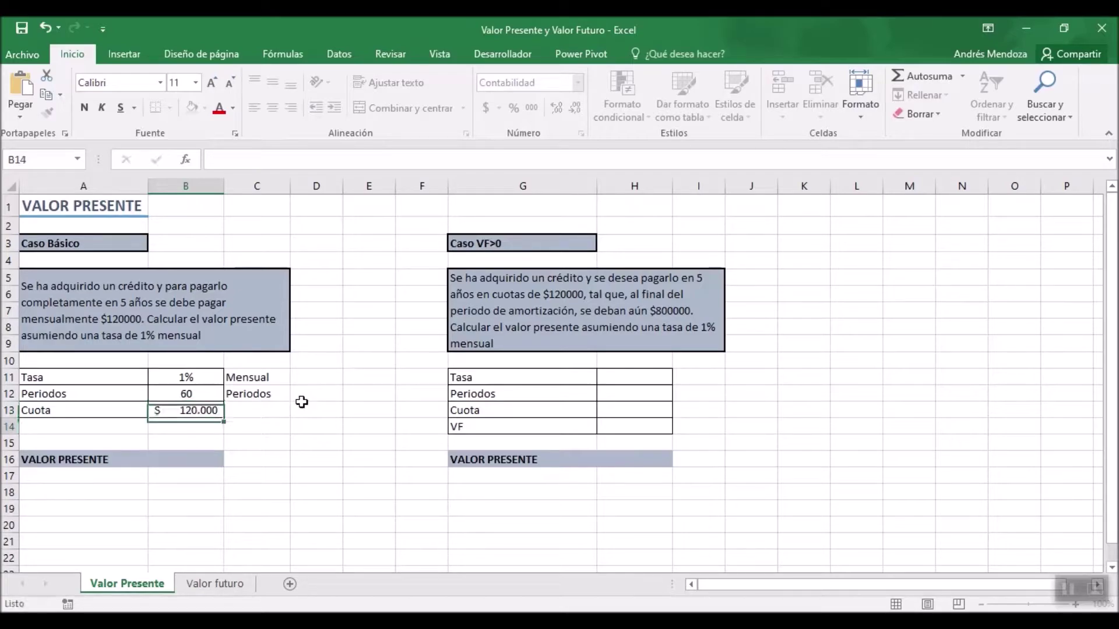
pyautogui.press('Up')
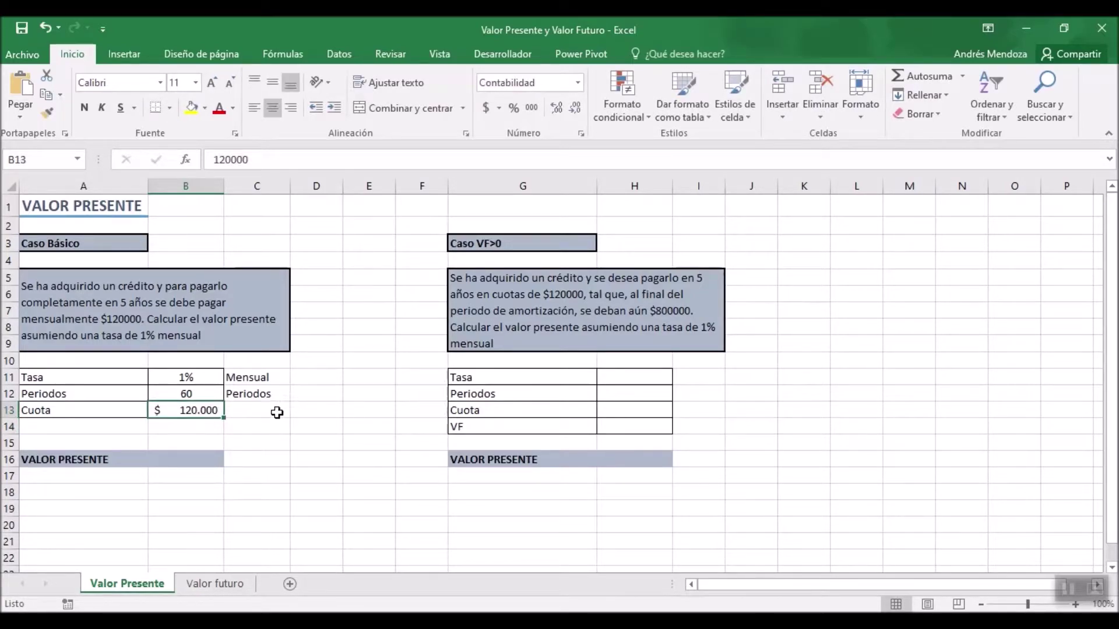
pyautogui.click(276, 411)
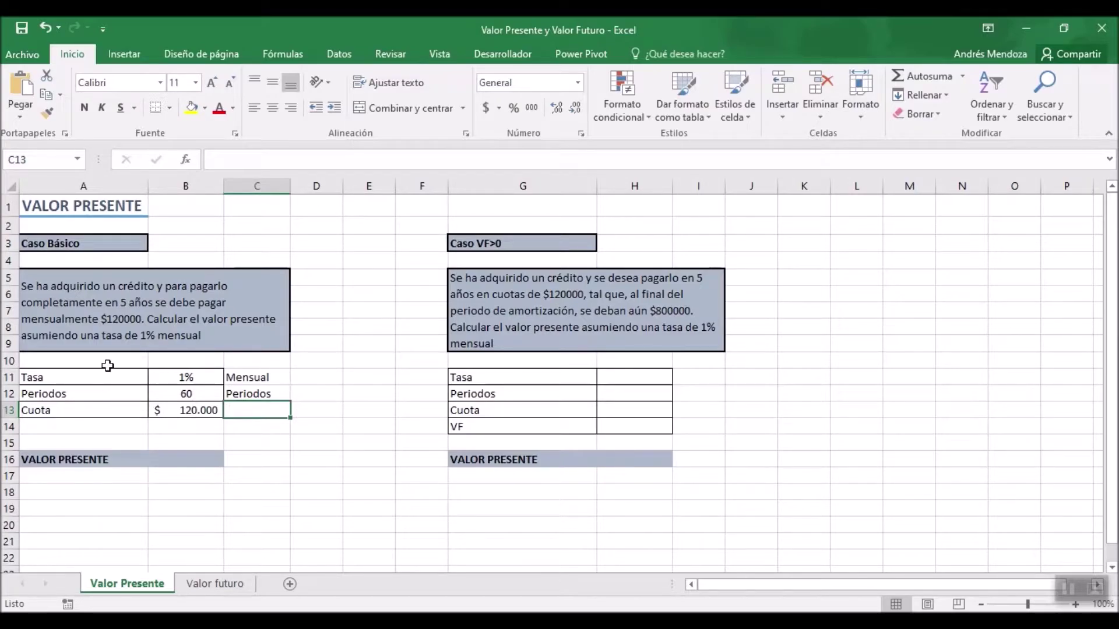
# - Calculate the basic case's VALOR PRESENTE in B16 with the formula =VA(B11;B12;B13)
pyautogui.click(198, 462)
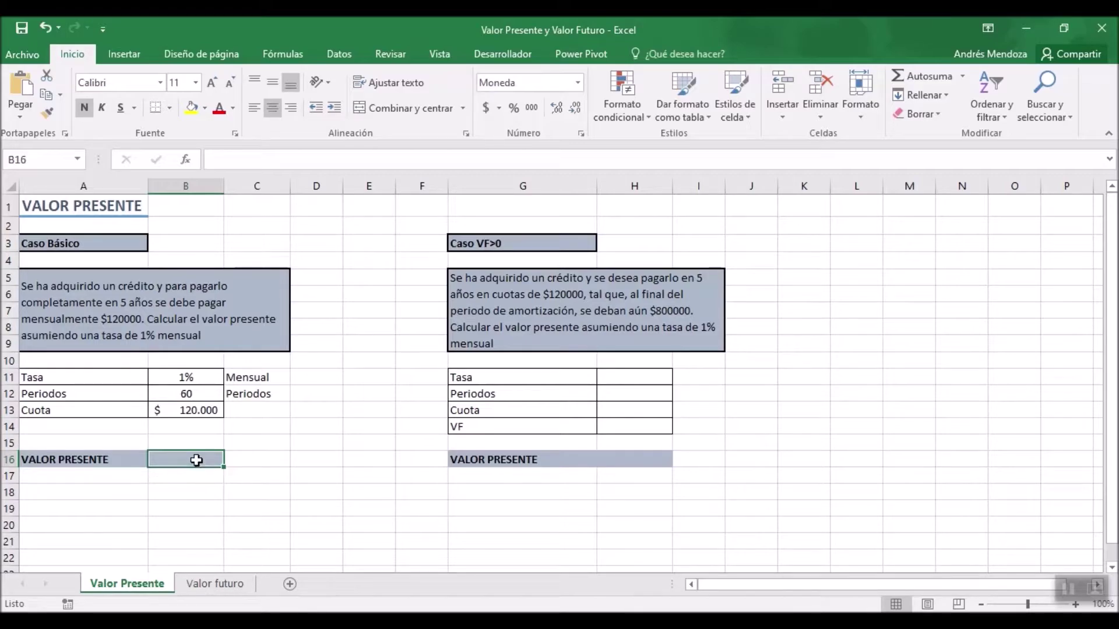
pyautogui.click(188, 180)
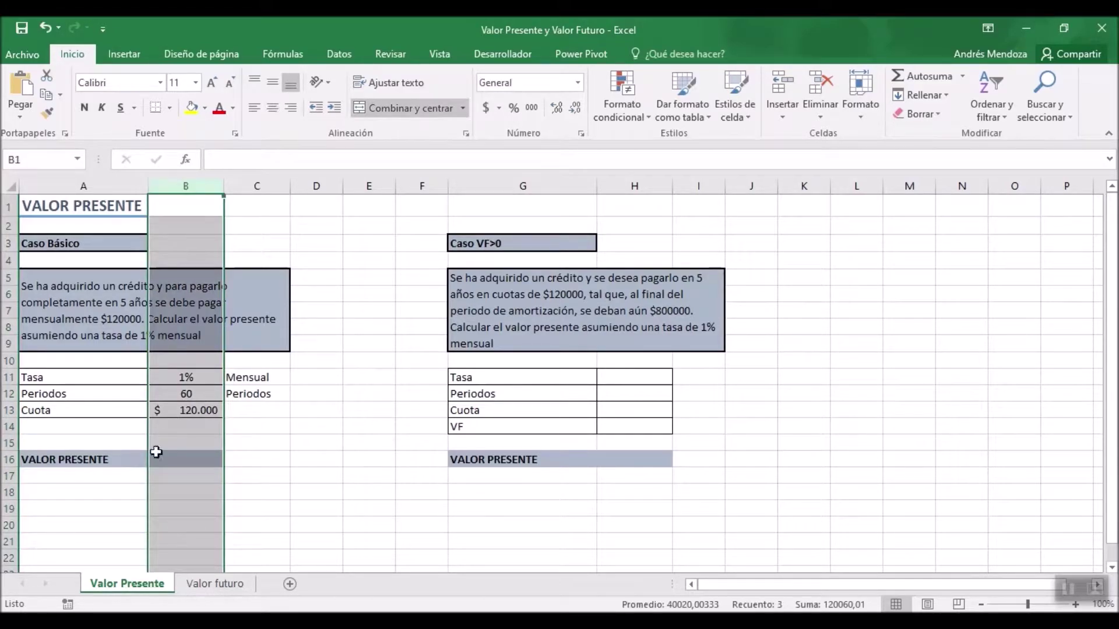
pyautogui.click(183, 457)
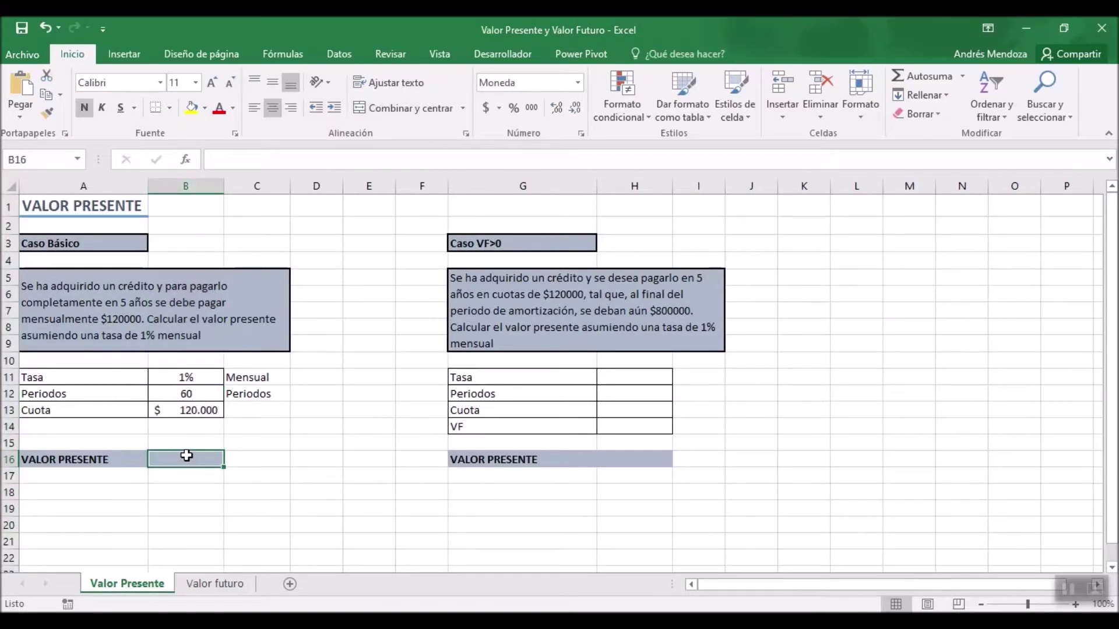
pyautogui.write('=')
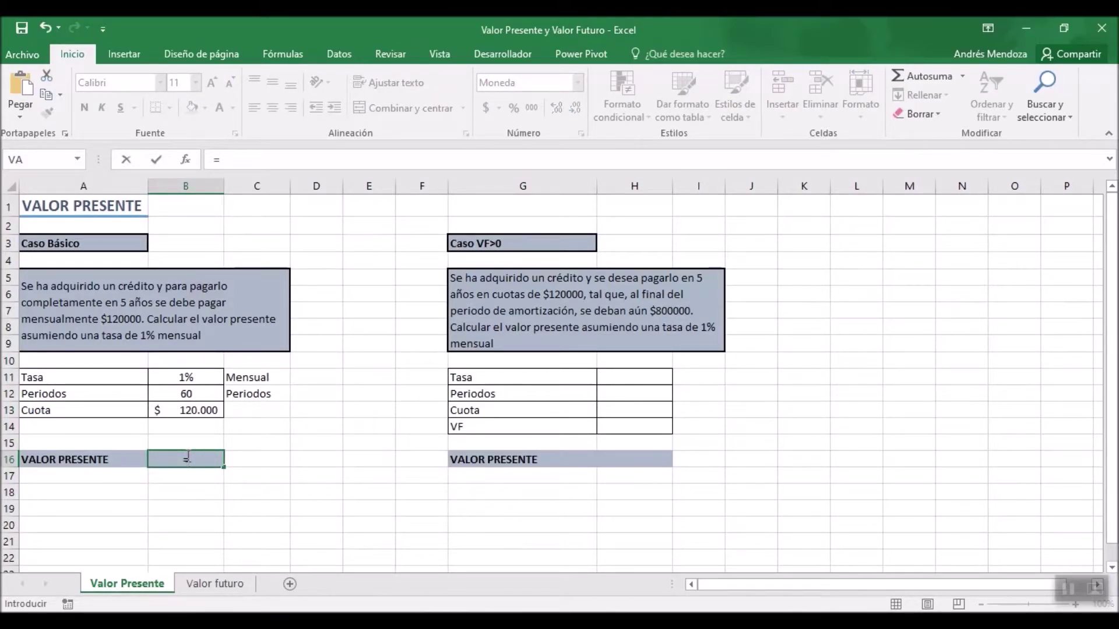
pyautogui.write('VA')
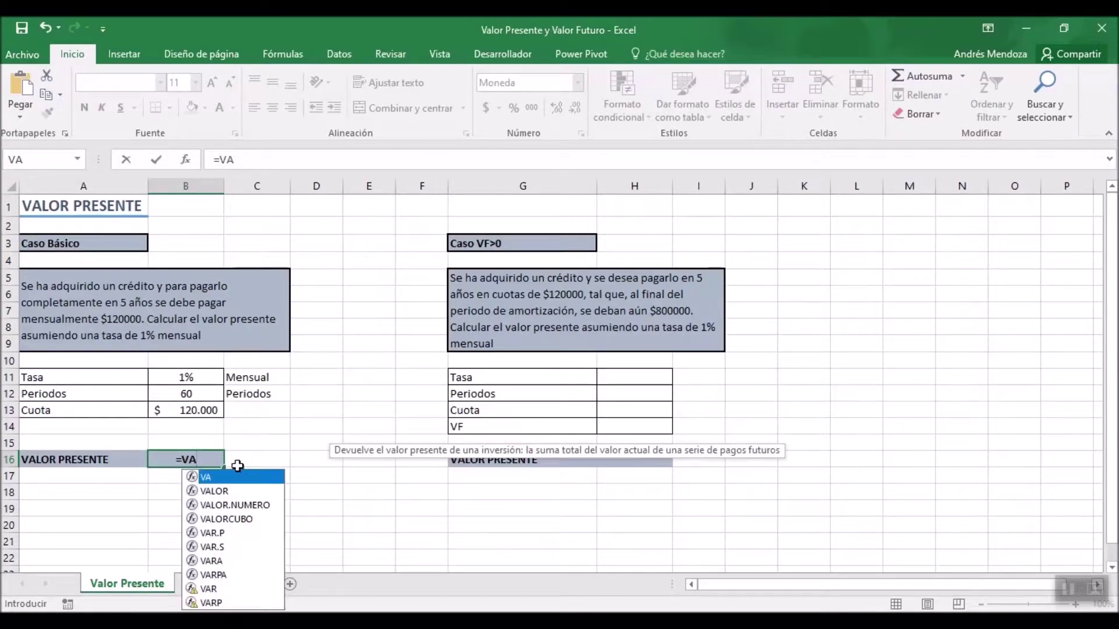
pyautogui.doubleClick(203, 479)
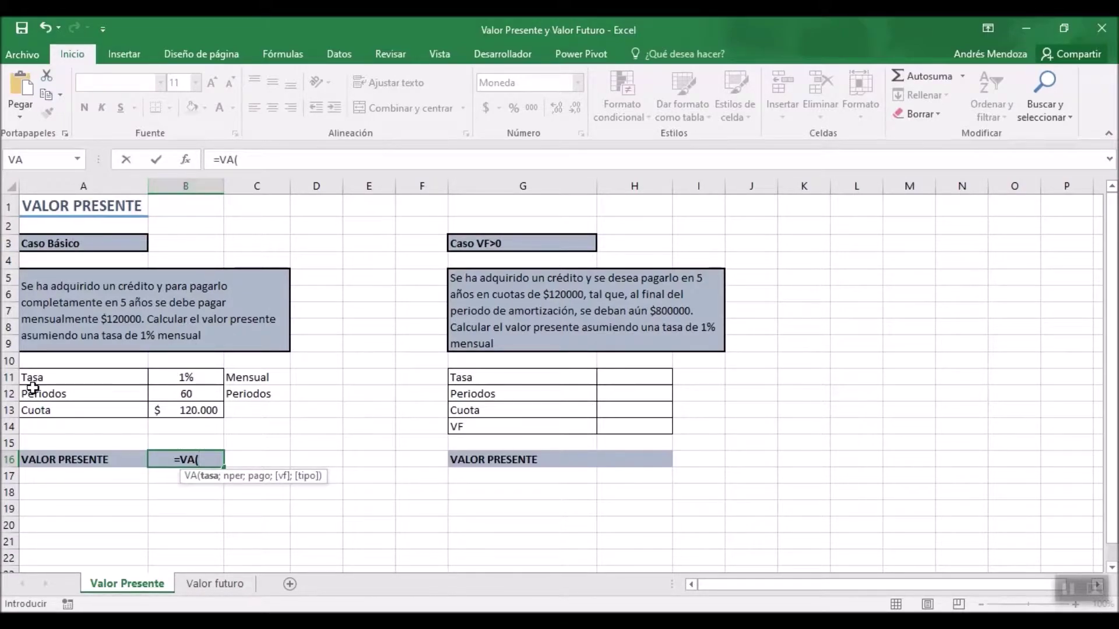
pyautogui.click(186, 378)
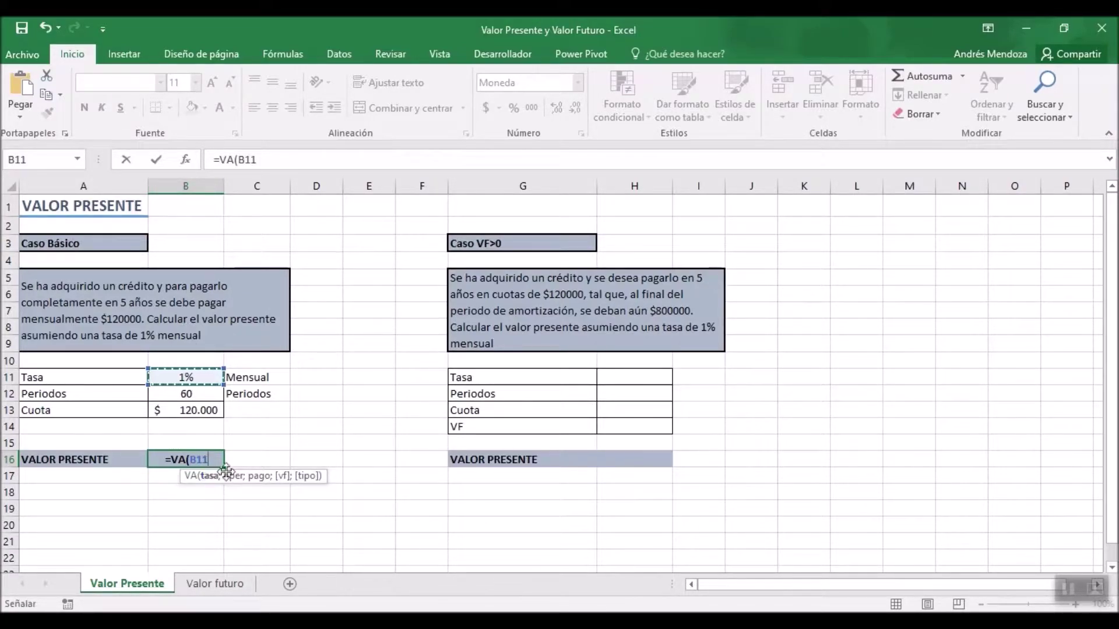
pyautogui.write('-')
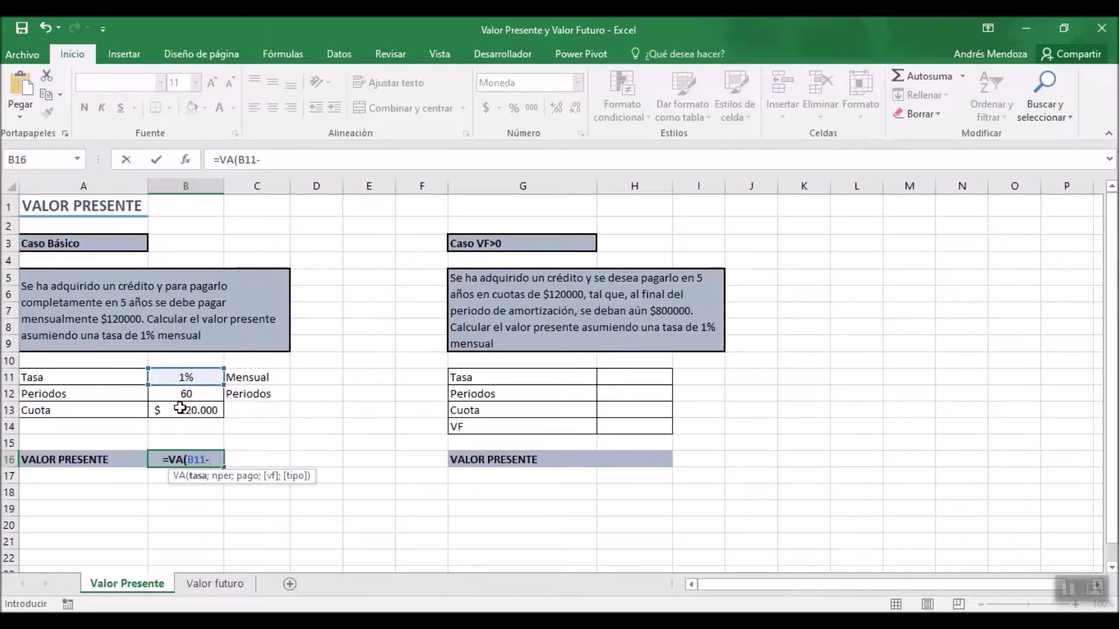
pyautogui.press('BackSpace')
pyautogui.write(';')
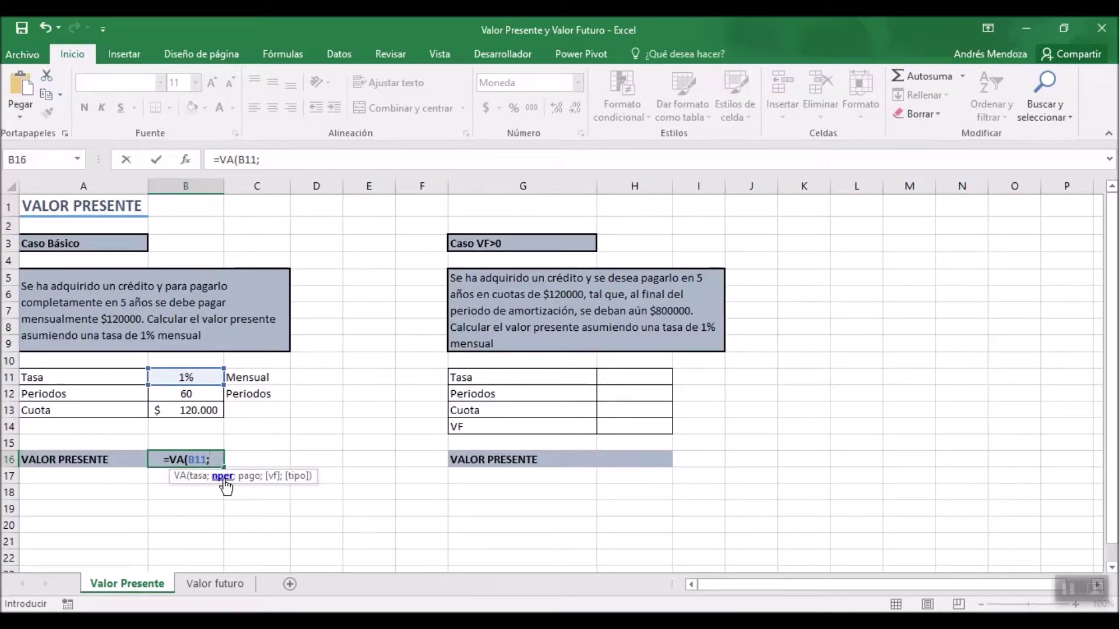
pyautogui.click(198, 395)
pyautogui.write(';')
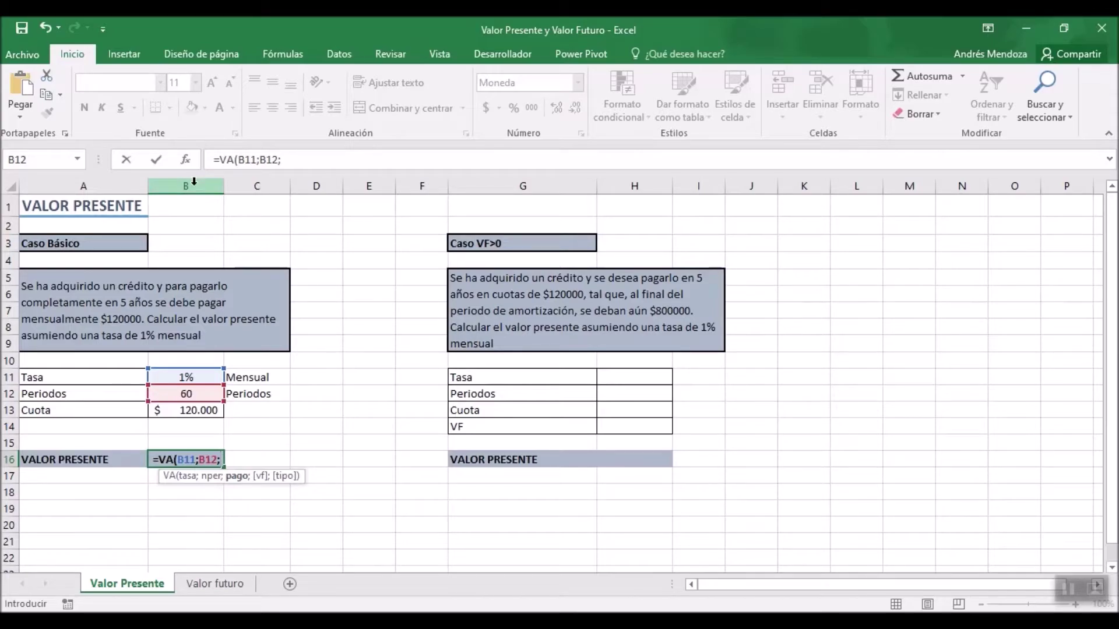
pyautogui.click(187, 413)
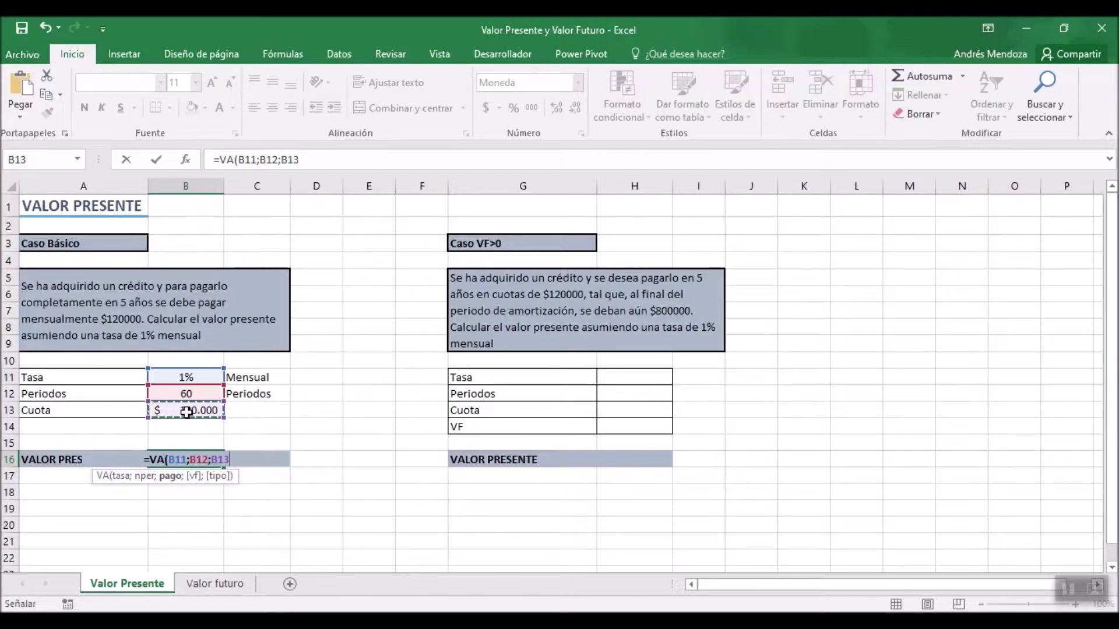
pyautogui.press('Return')
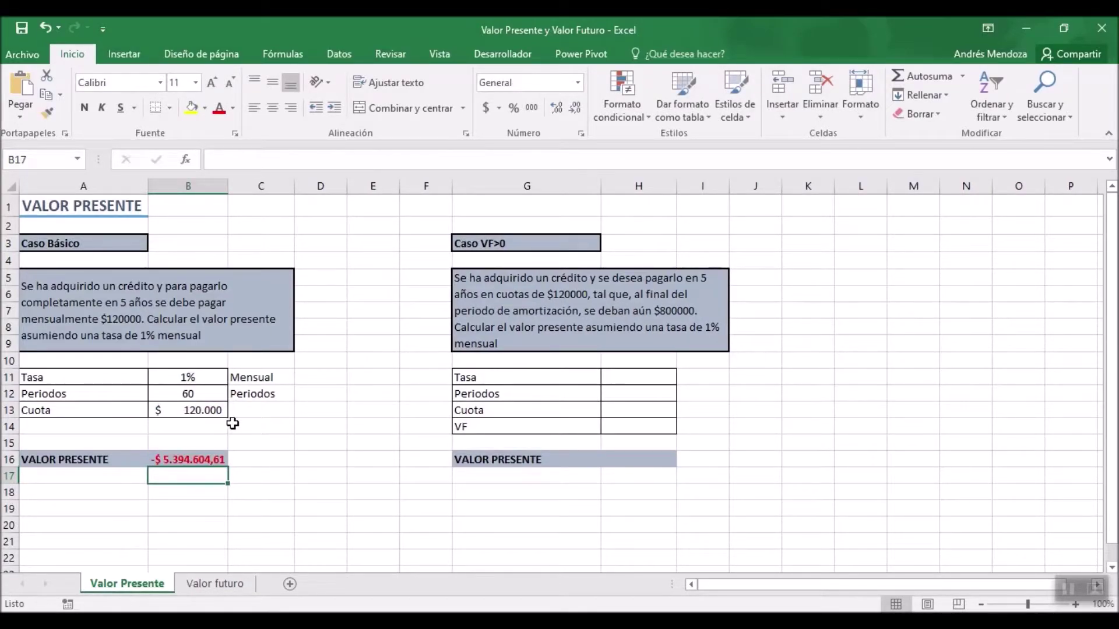
# - Make the basic case's Cuota in B13 negative, setting it to -120000
pyautogui.click(193, 415)
pyautogui.doubleClick(169, 411)
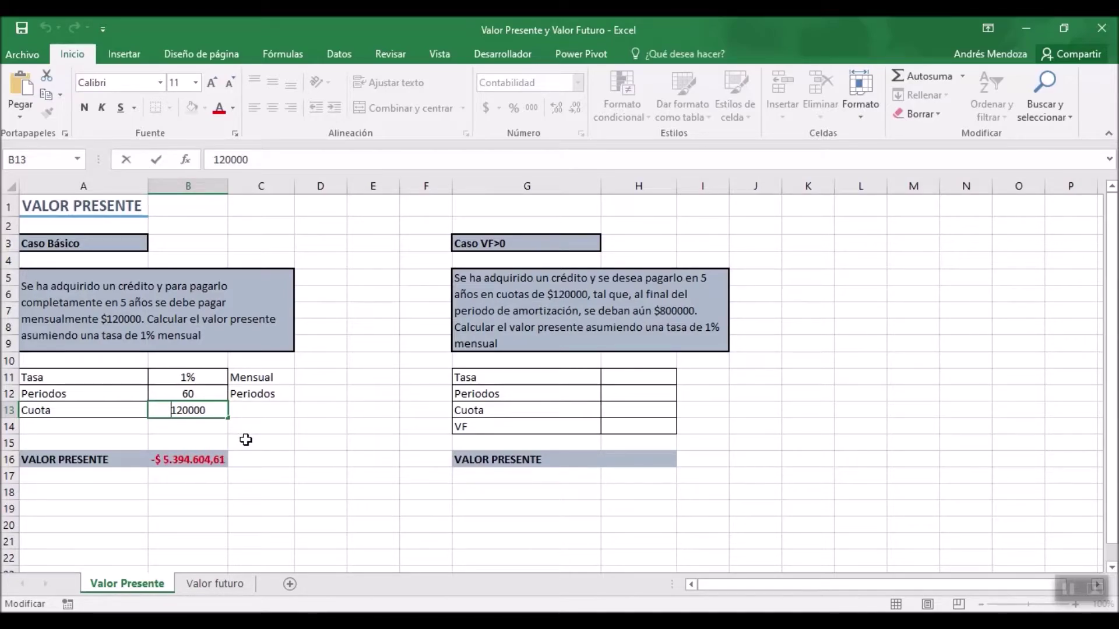
pyautogui.write('-')
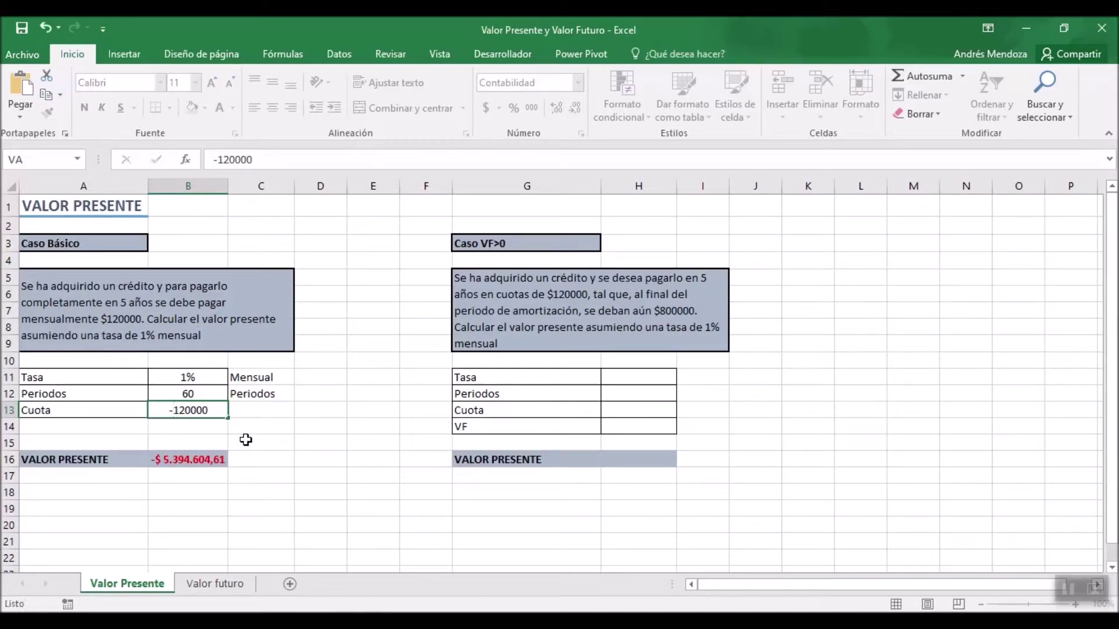
pyautogui.press('Return')
pyautogui.click(199, 410)
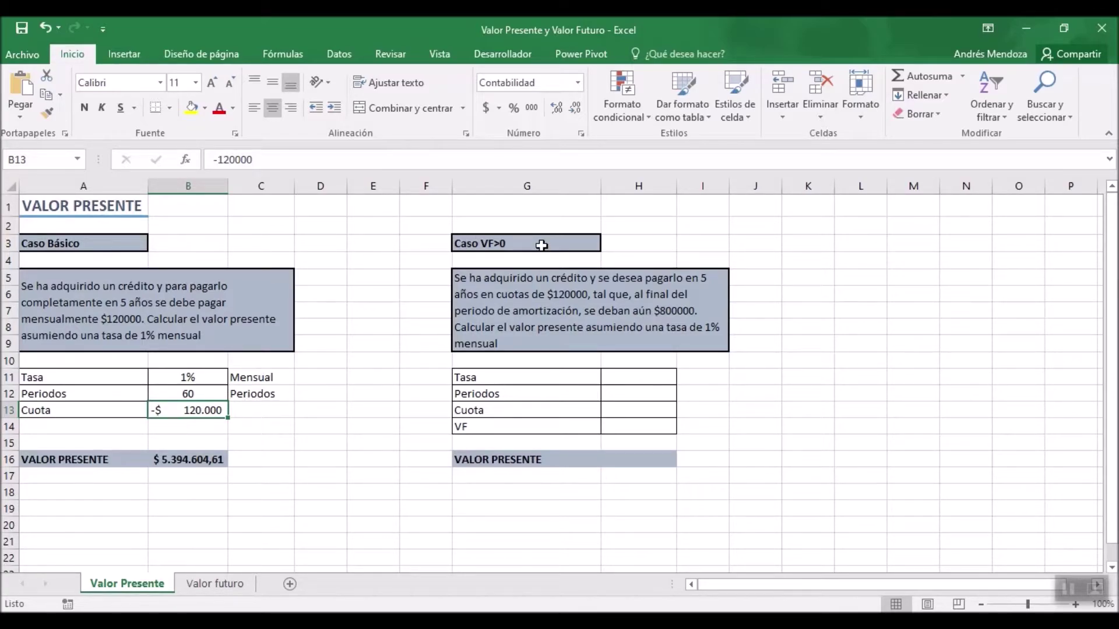
# - Examine the Caso VF>0 statement, including its remaining debt, and the Tasa, Periodos, Cuota and VF input cells
pyautogui.click(534, 297)
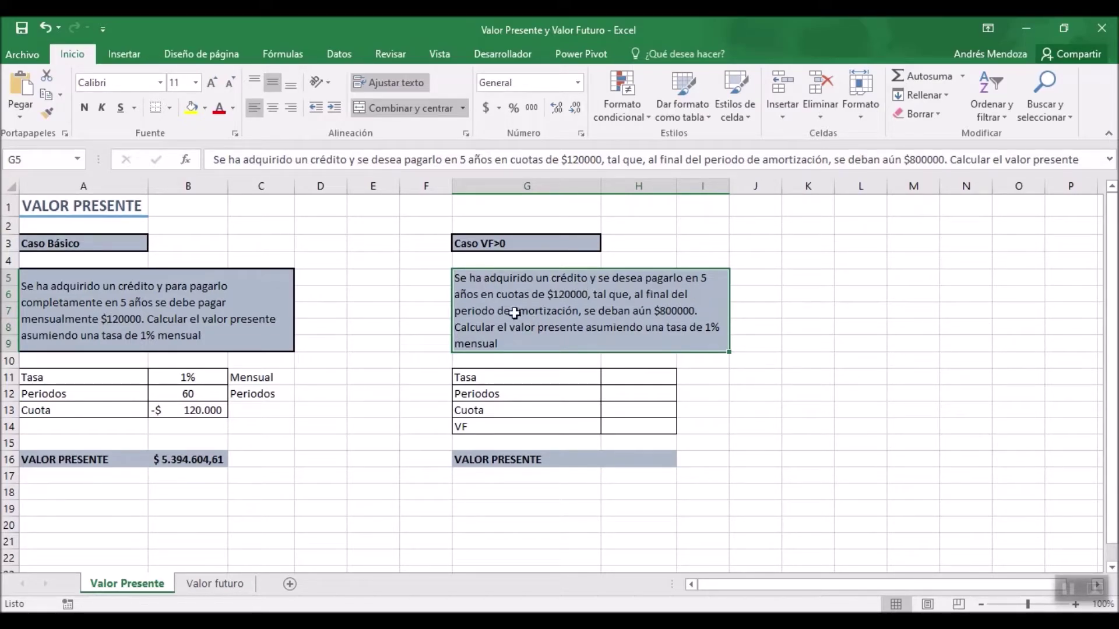
pyautogui.doubleClick(607, 294)
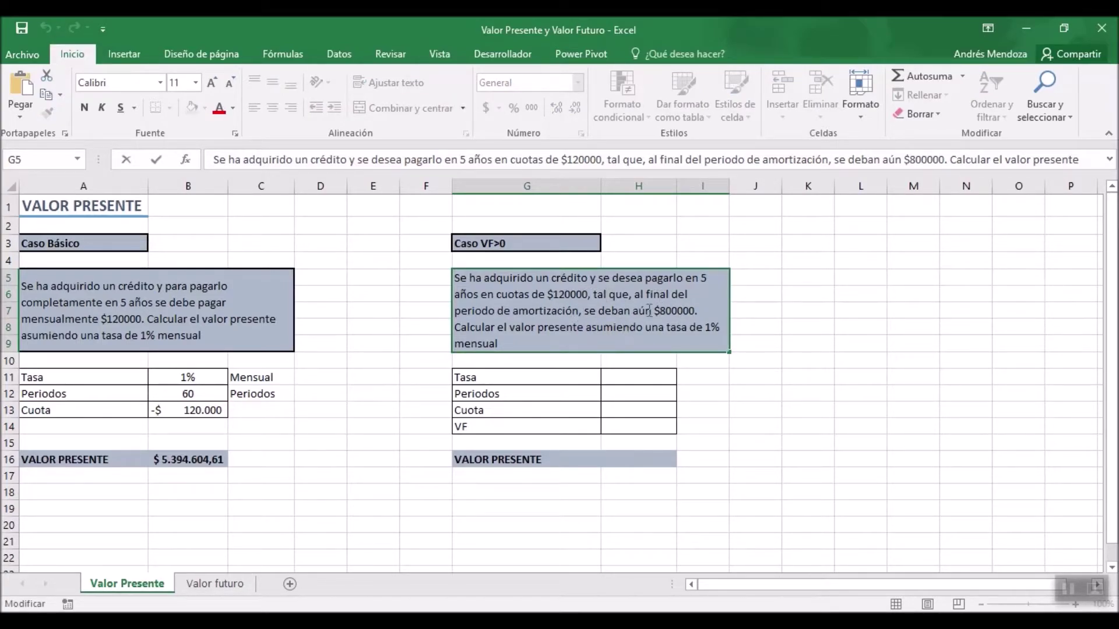
pyautogui.moveTo(656, 310); pyautogui.dragTo(699, 310)
pyautogui.click(775, 415)
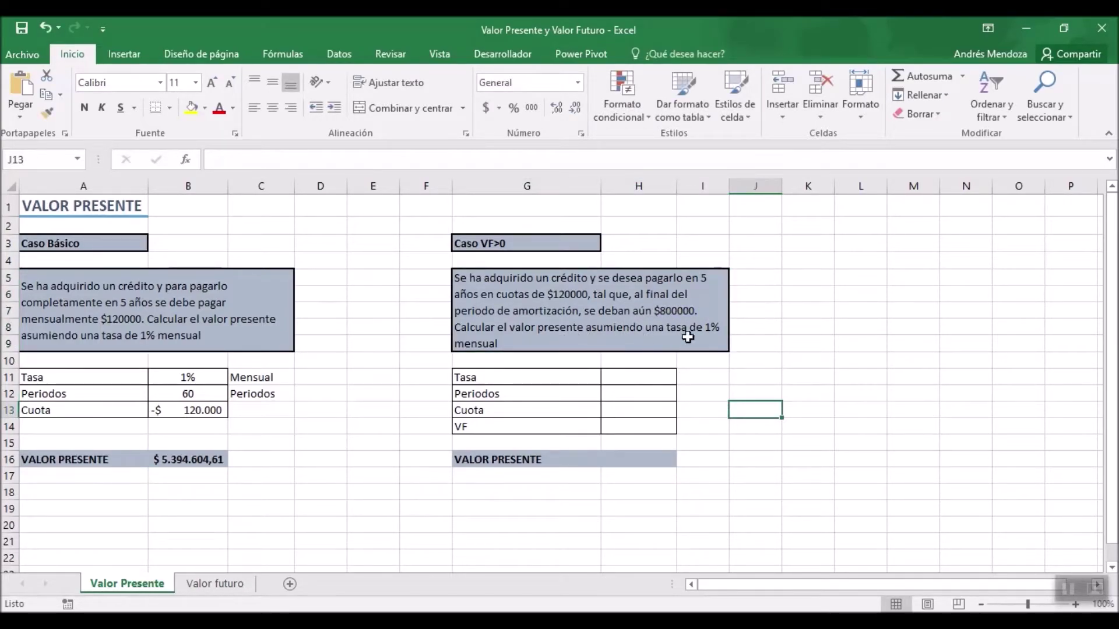
pyautogui.click(755, 345)
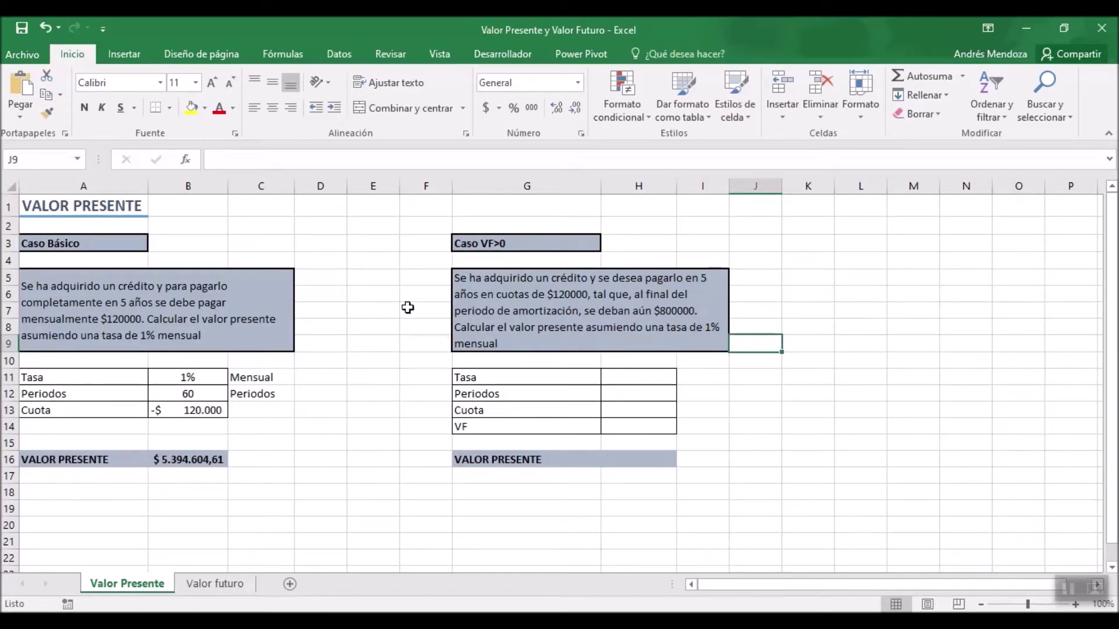
pyautogui.moveTo(654, 377); pyautogui.dragTo(619, 427)
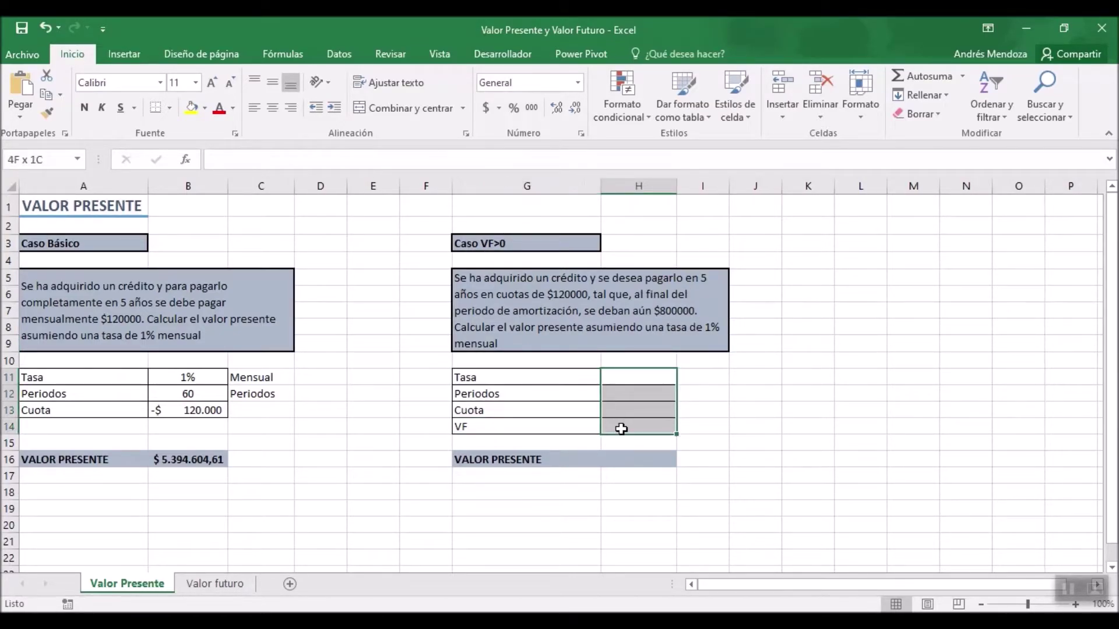
# - Enter 1% as the Tasa in H11 and 60 as the Periodos in H12 of the VF>0 case
pyautogui.click(636, 381)
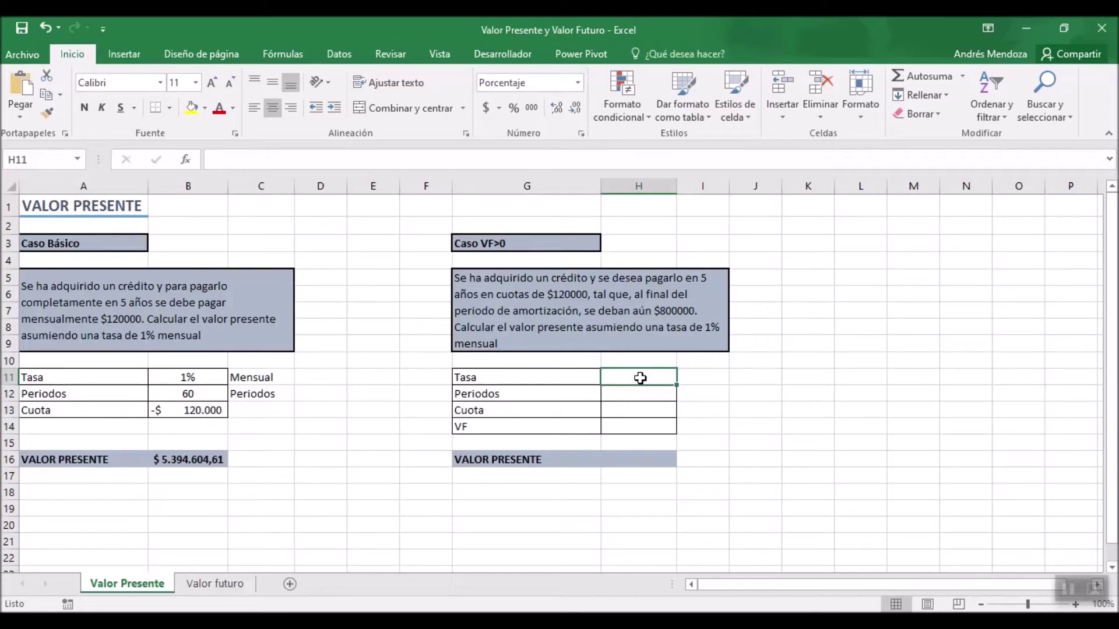
pyautogui.write('1')
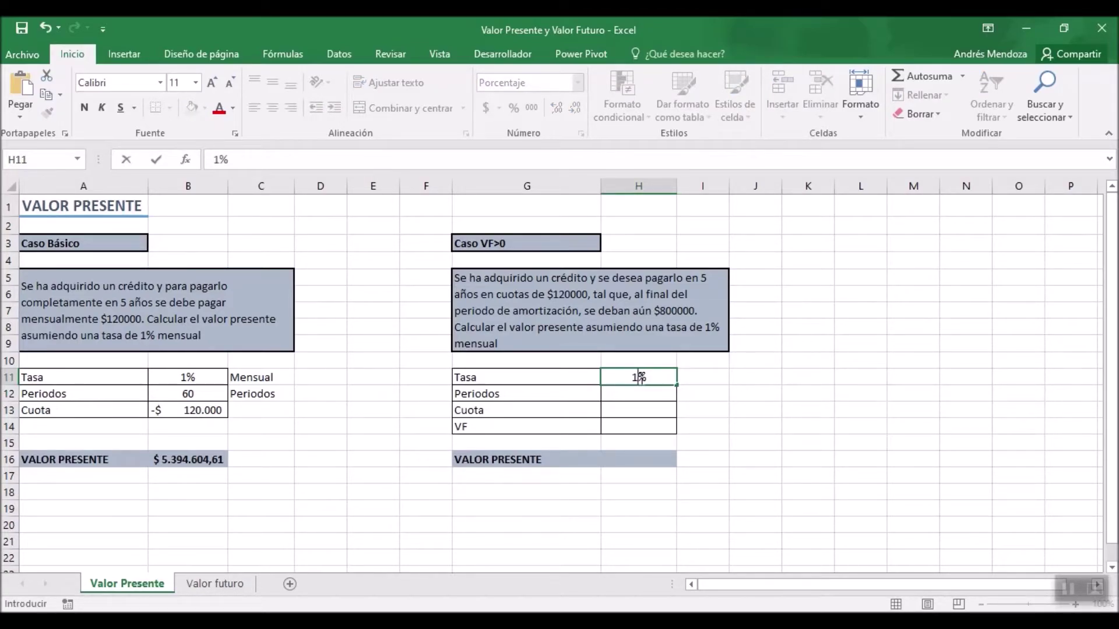
pyautogui.press('Return')
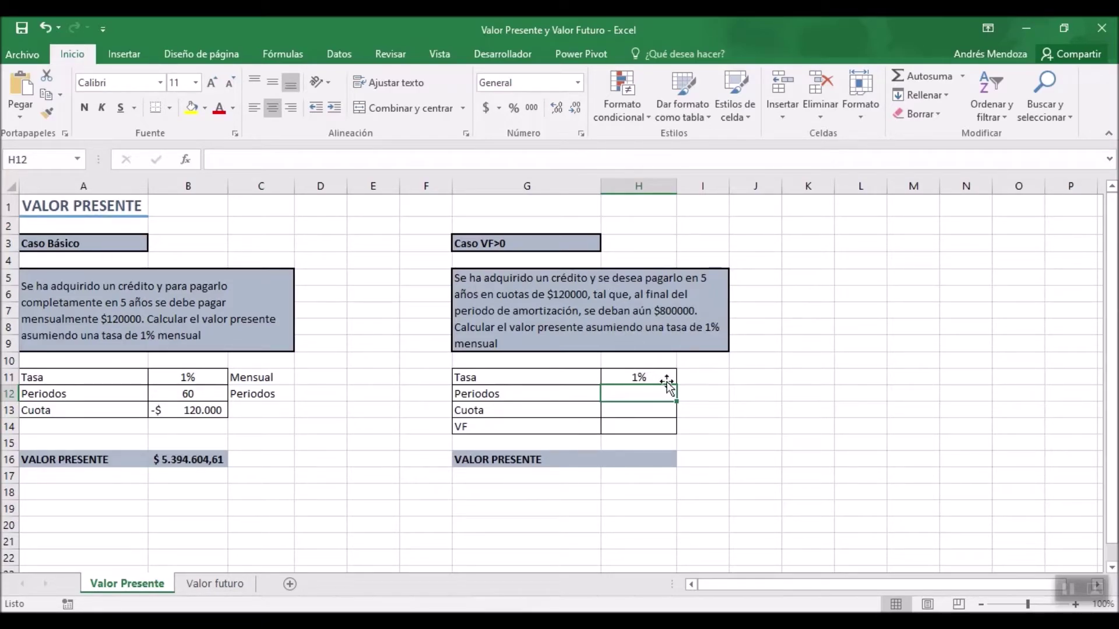
pyautogui.write('=')
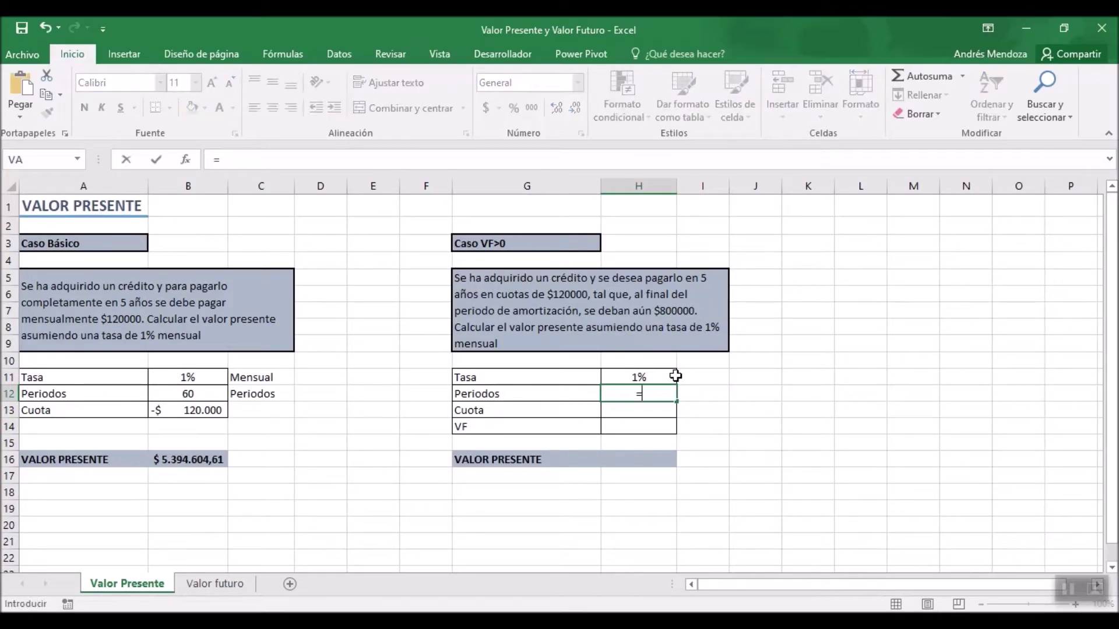
pyautogui.press('BackSpace')
pyautogui.write('60')
# - Label the VF>0 case's rate "Mensual" in I11 and its number of periods "Periodos" in I12
pyautogui.click(677, 377)
pyautogui.write('MENS')
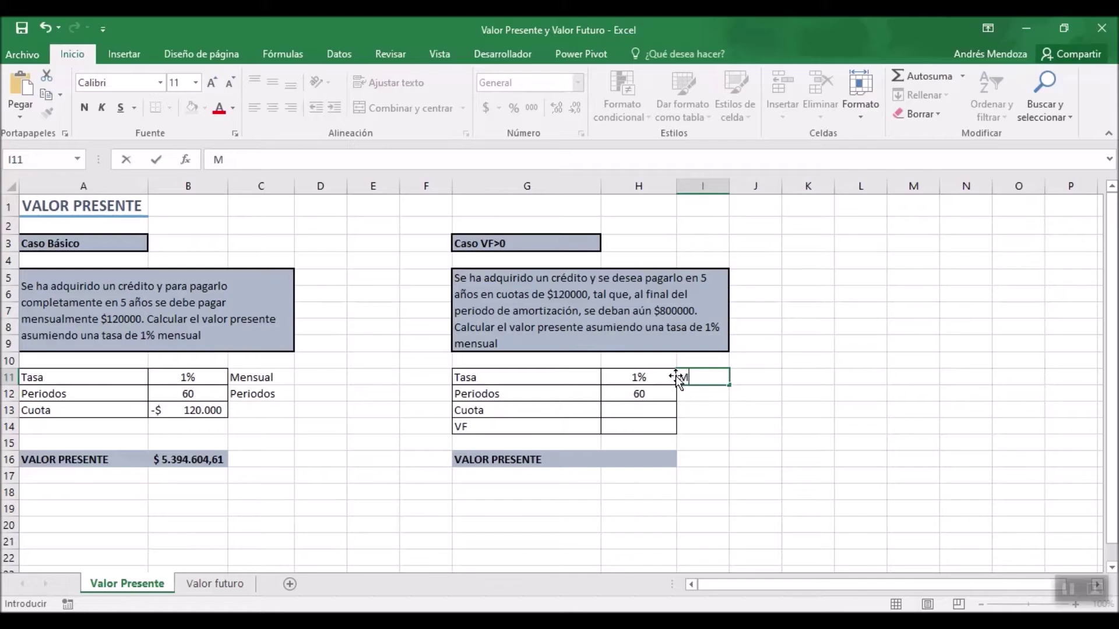
pyautogui.press('BackSpace')
pyautogui.write('ensual')
pyautogui.press('Return')
pyautogui.write('Periodos')
pyautogui.press('Return')
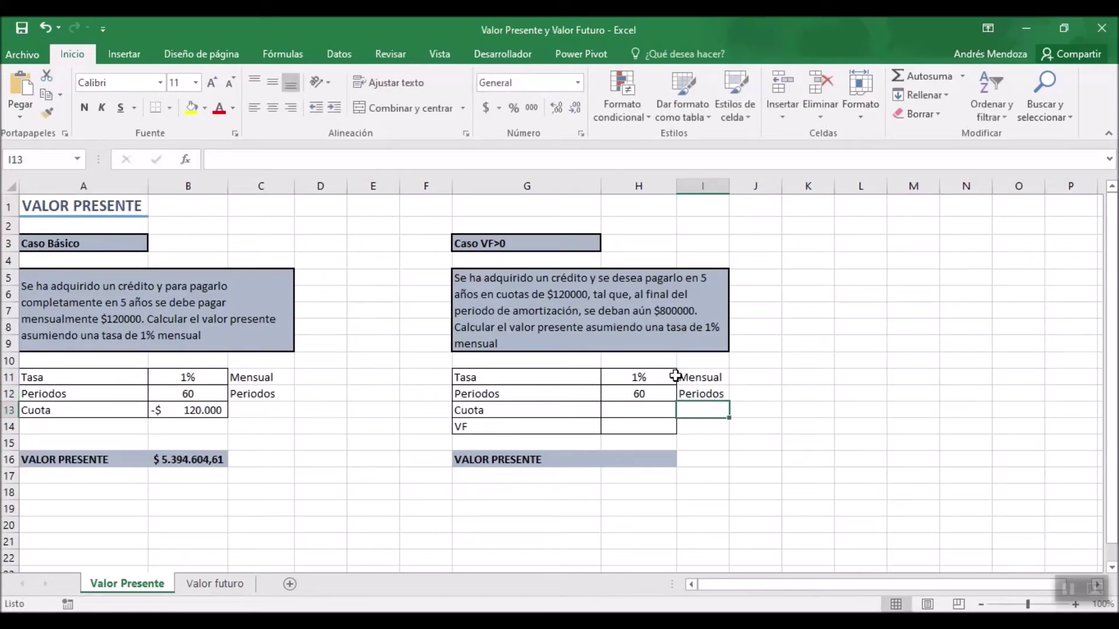
# - Enter -120000 as the Cuota of the VF>0 case in H13
pyautogui.press('Left')
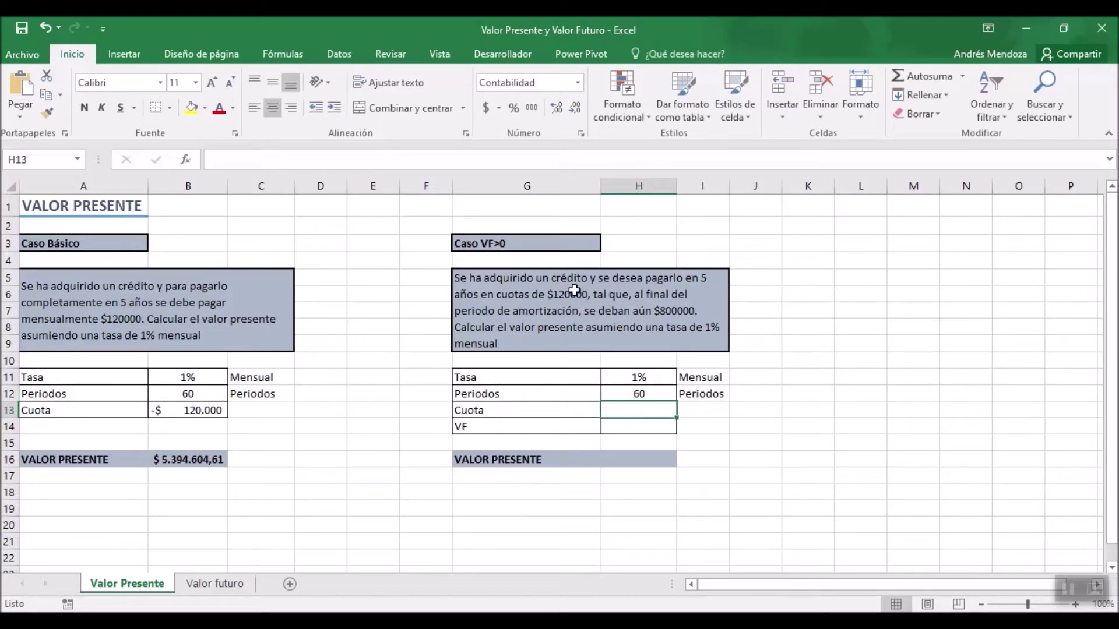
pyautogui.write('120000')
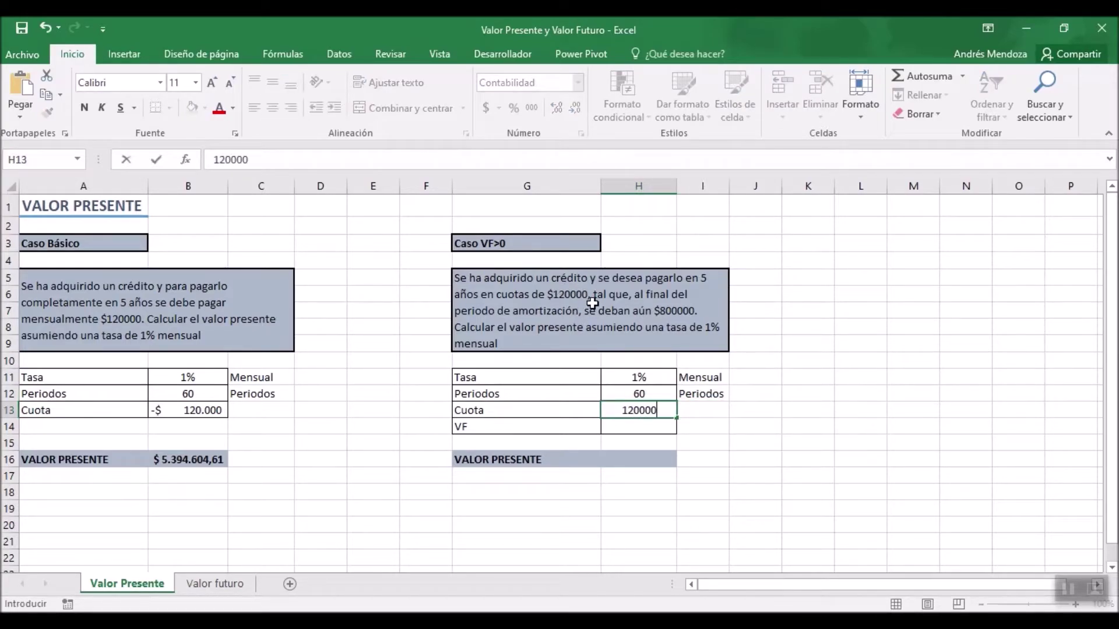
pyautogui.click(611, 409)
pyautogui.write('-')
pyautogui.press('Return')
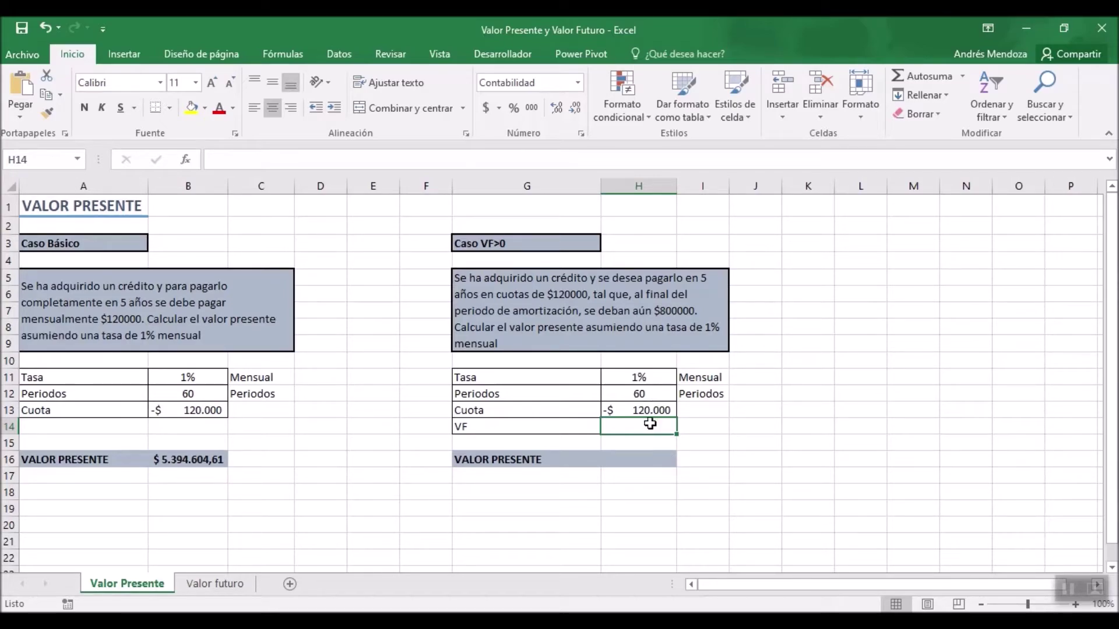
# - Enter 800000 as the VF of the VF>0 case in H14
pyautogui.write('8000')
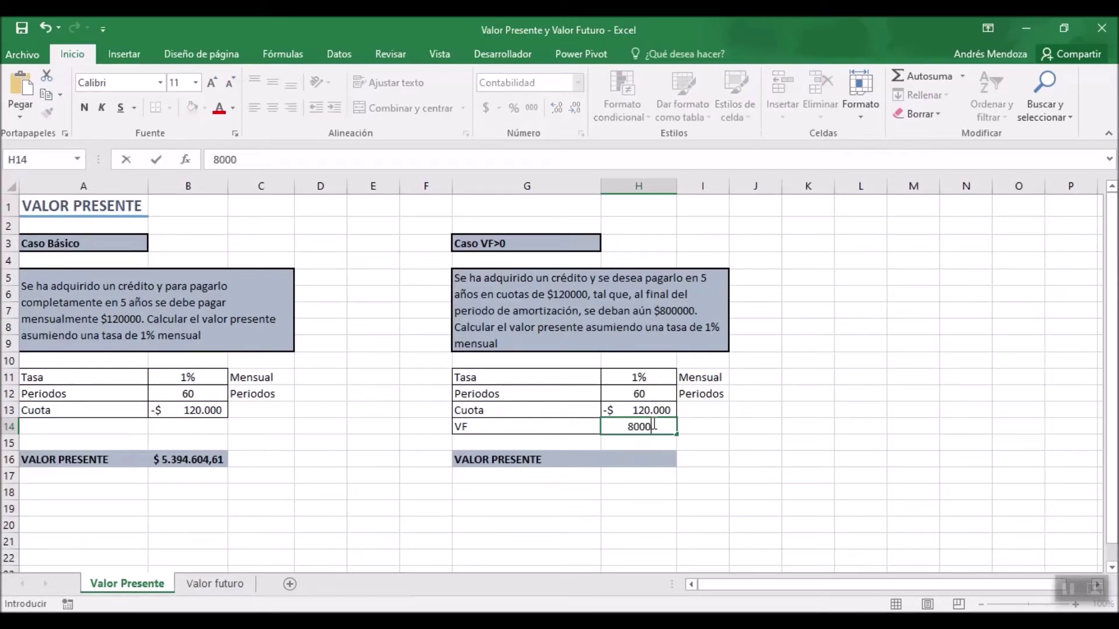
pyautogui.write('00')
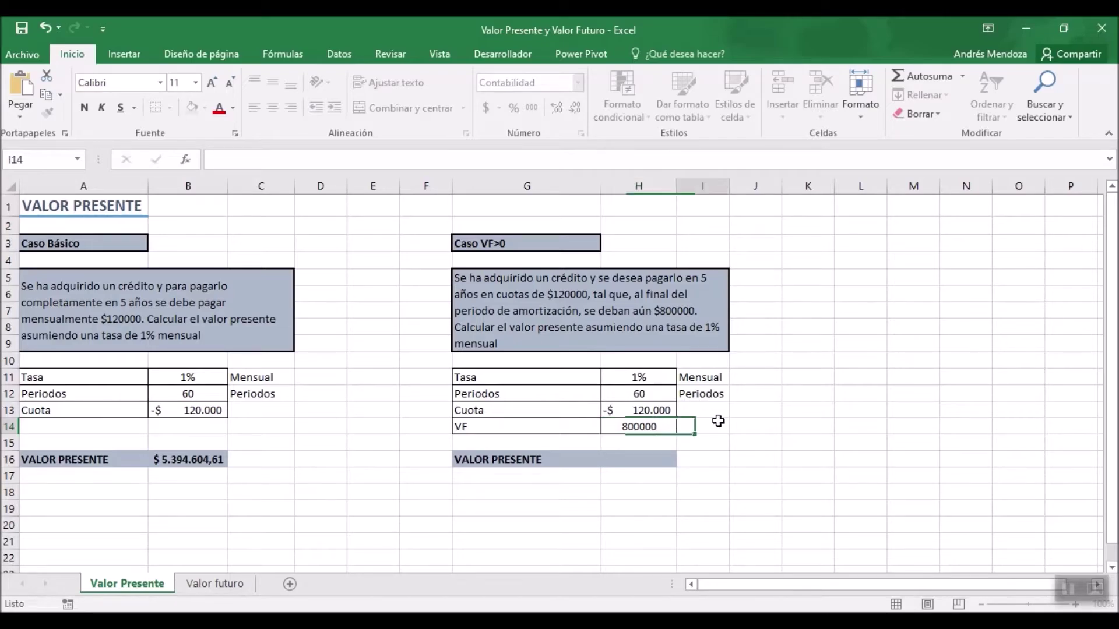
pyautogui.click(717, 422)
pyautogui.click(634, 430)
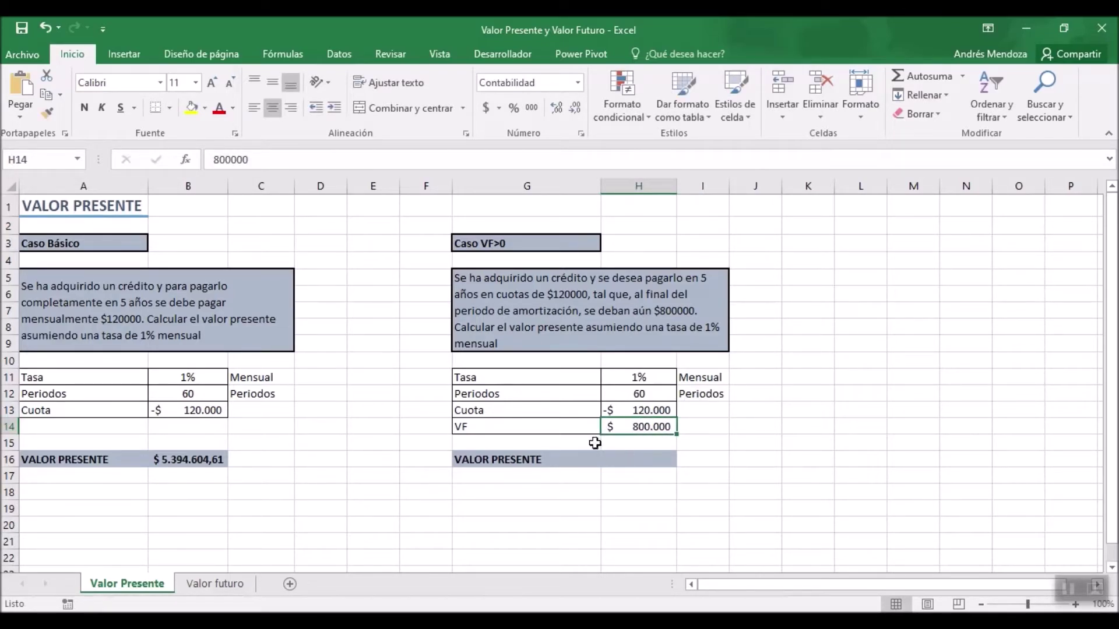
# - Calculate the VALOR PRESENTE of the VF>0 case in H16 with the formula =VA(H11;H12;H13;H14)
pyautogui.click(664, 460)
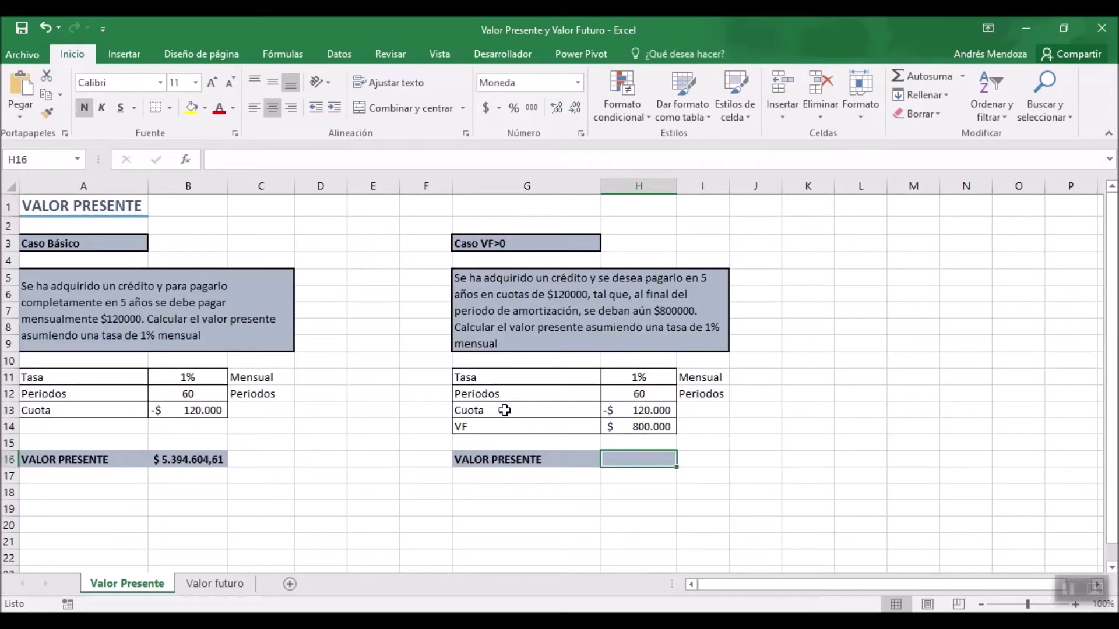
pyautogui.click(639, 186)
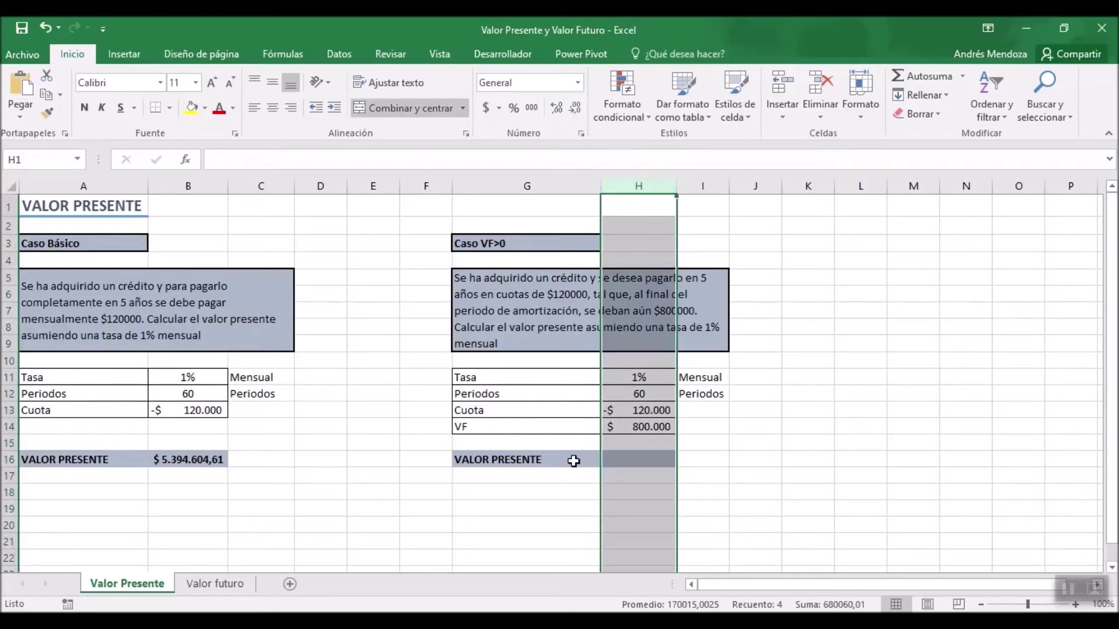
pyautogui.click(635, 459)
pyautogui.write('=')
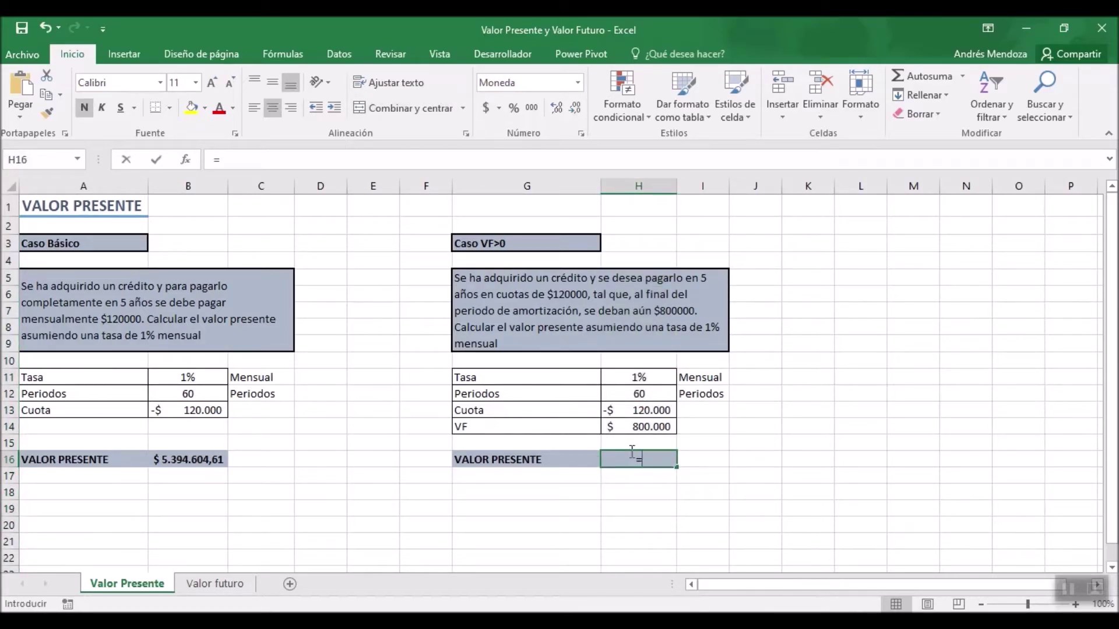
pyautogui.write('va')
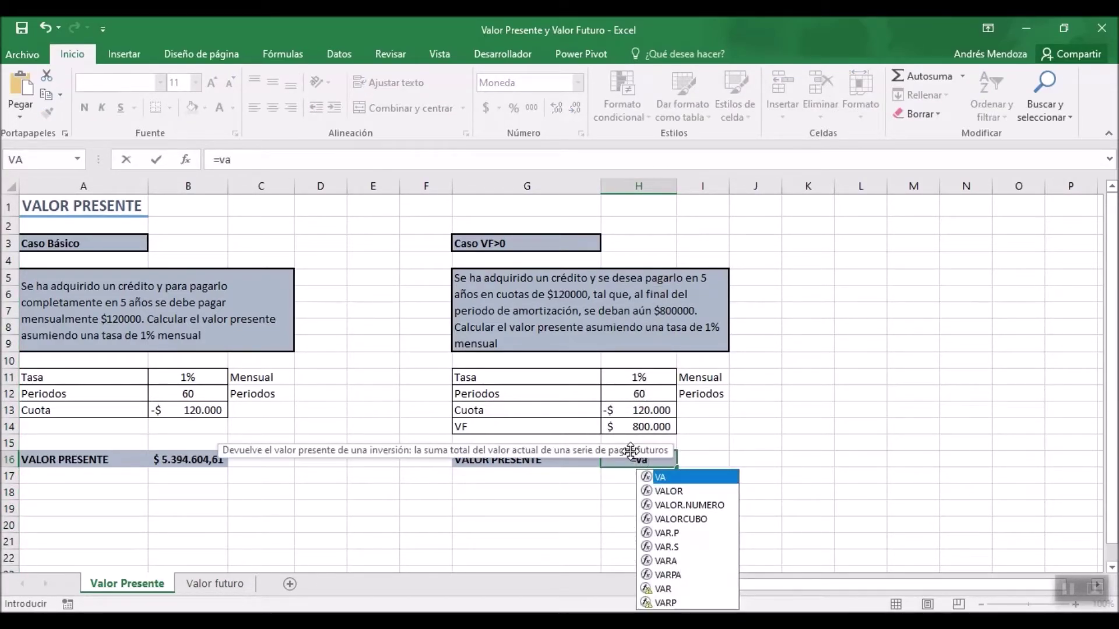
pyautogui.press('Tab')
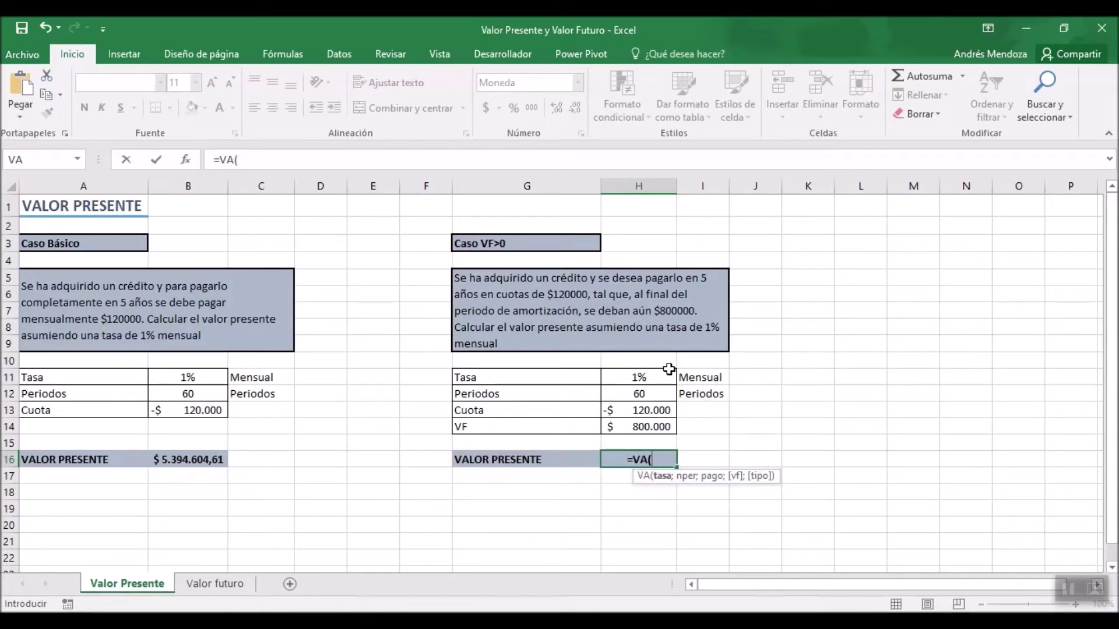
pyautogui.click(649, 380)
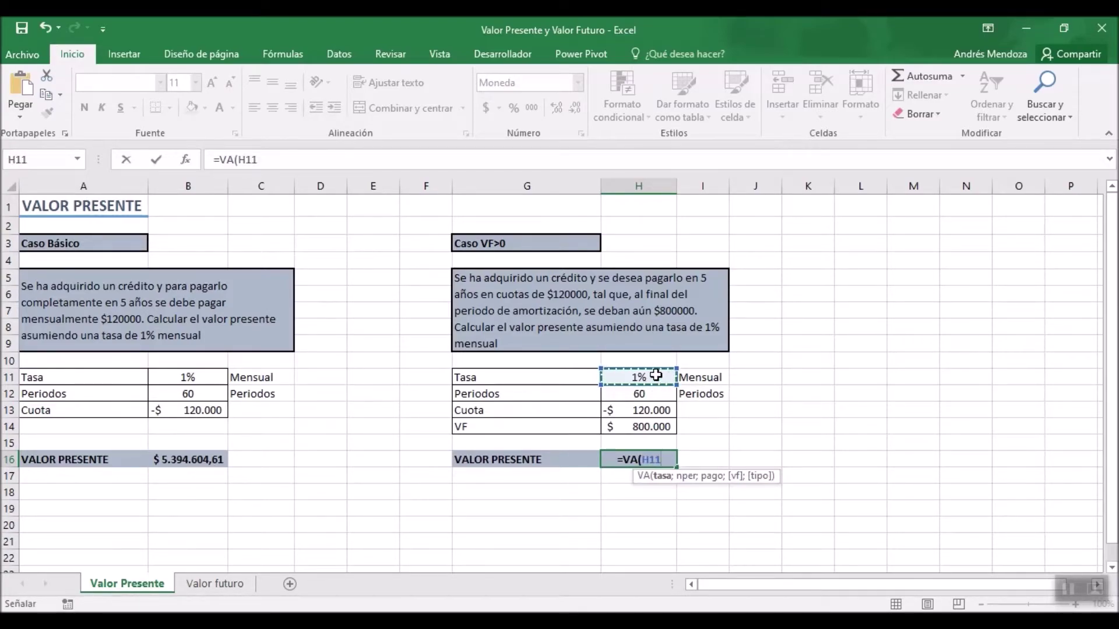
pyautogui.write(';')
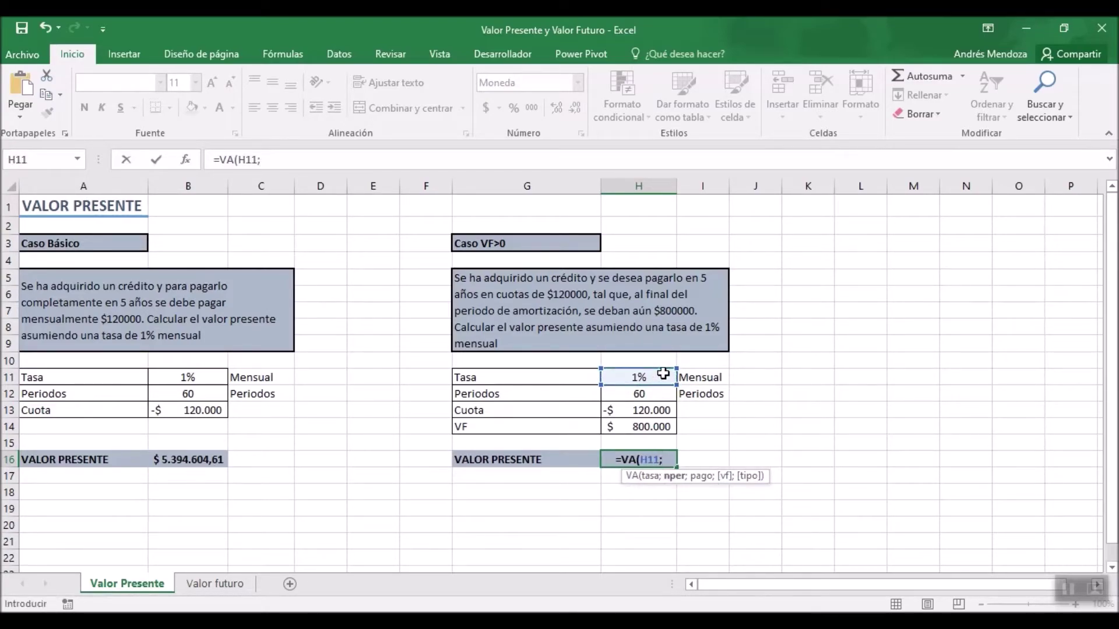
pyautogui.click(641, 398)
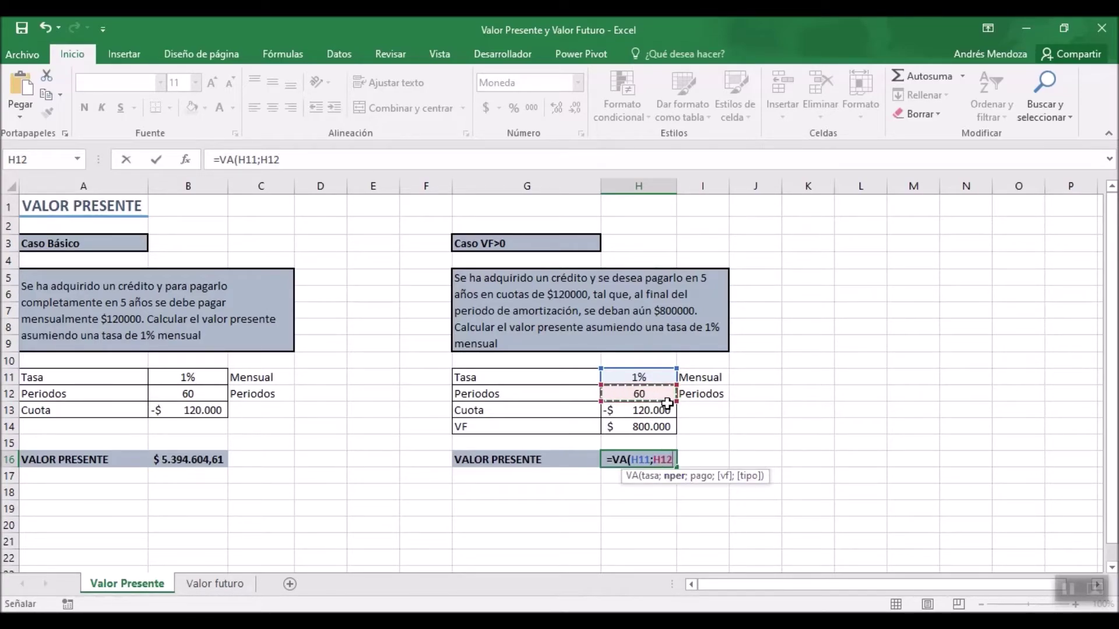
pyautogui.write(';')
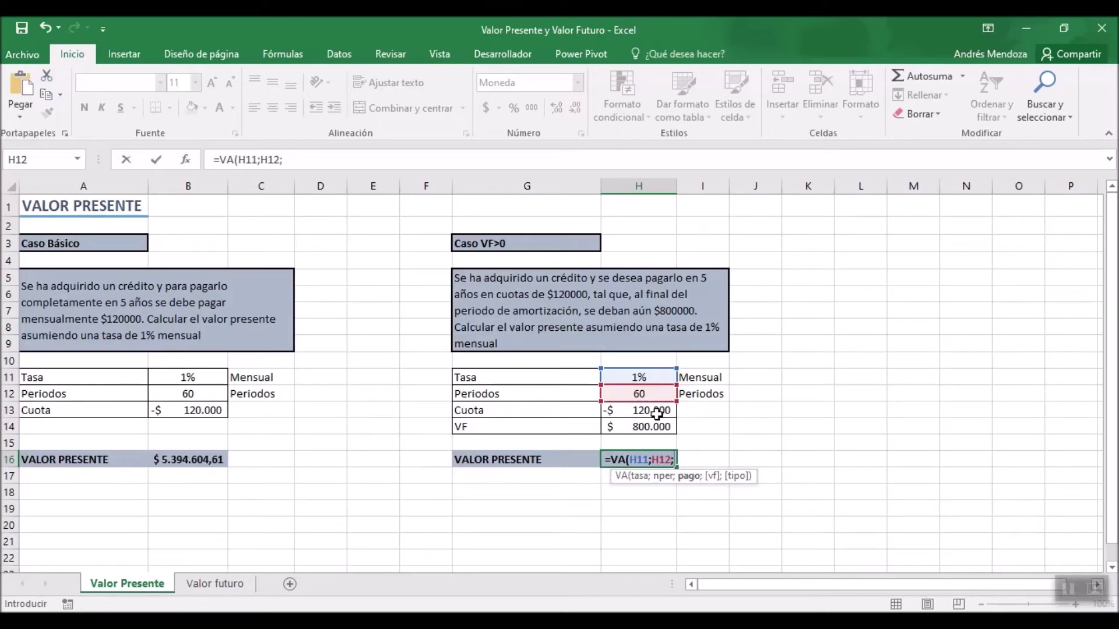
pyautogui.click(657, 408)
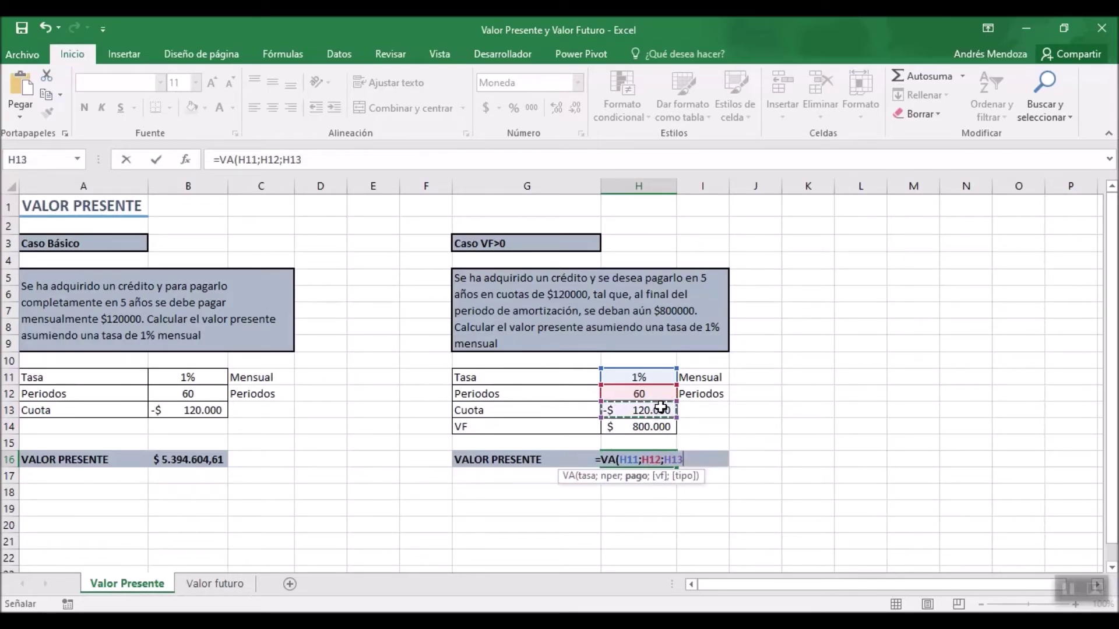
pyautogui.write(';')
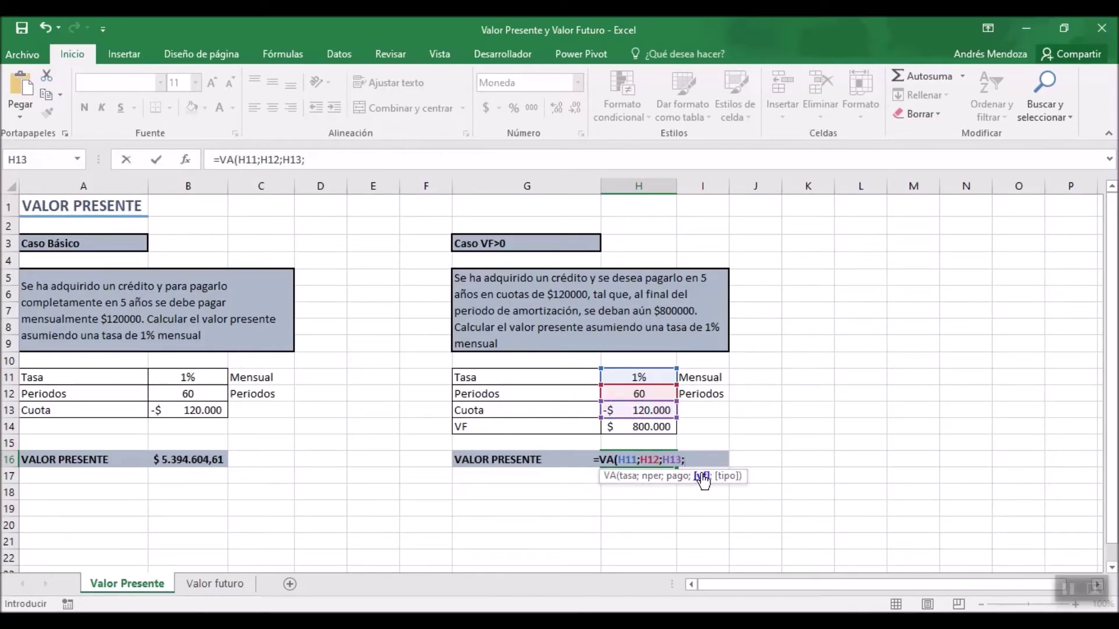
pyautogui.click(653, 431)
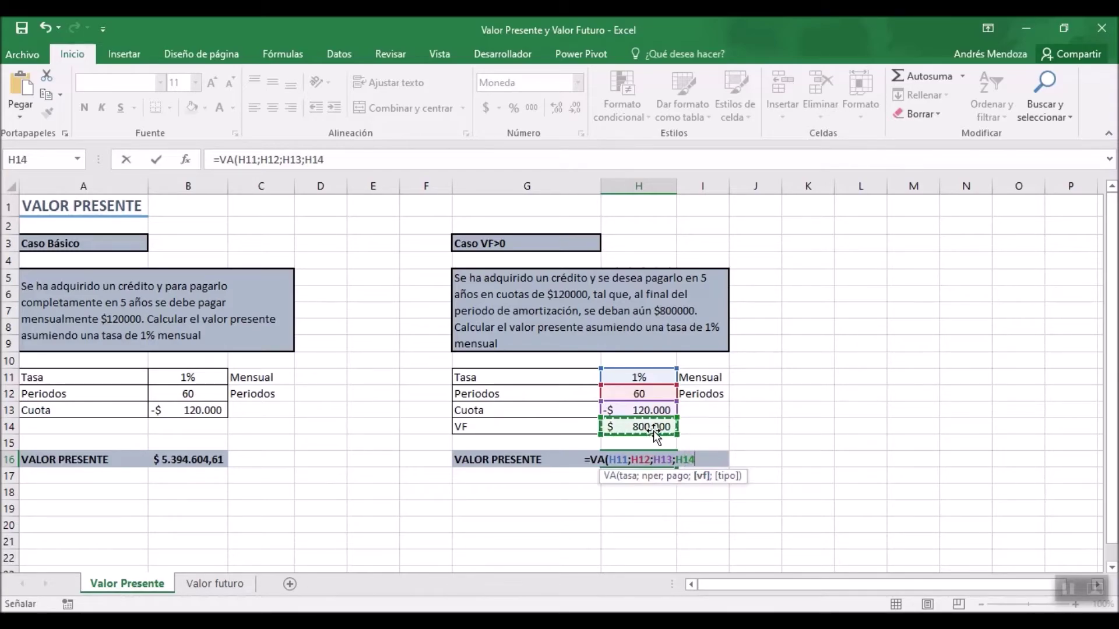
pyautogui.press('Return')
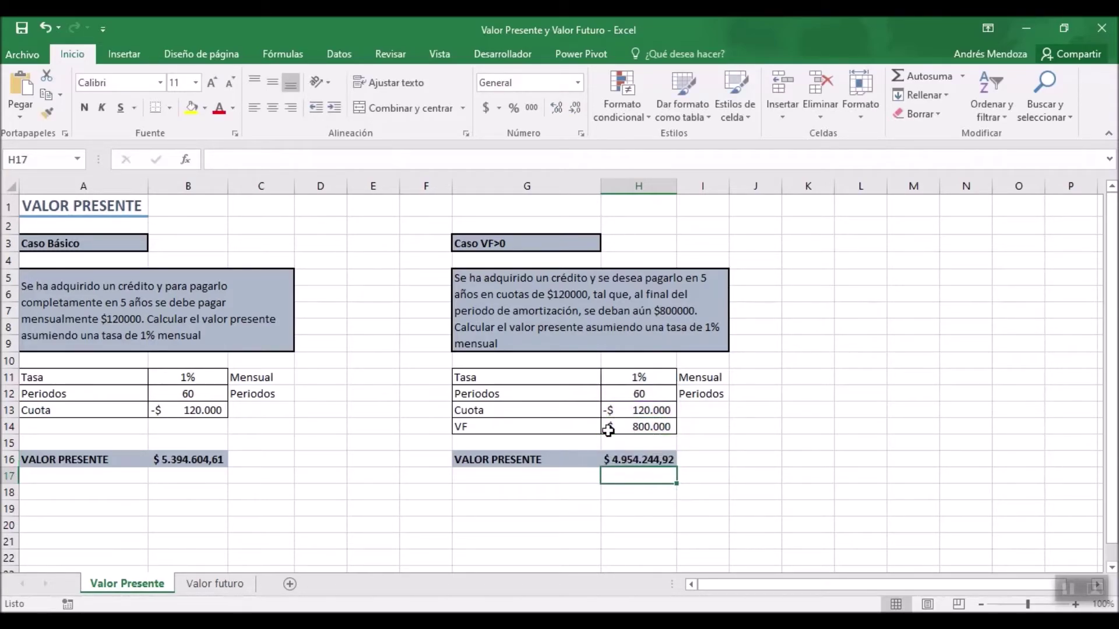
pyautogui.click(645, 457)
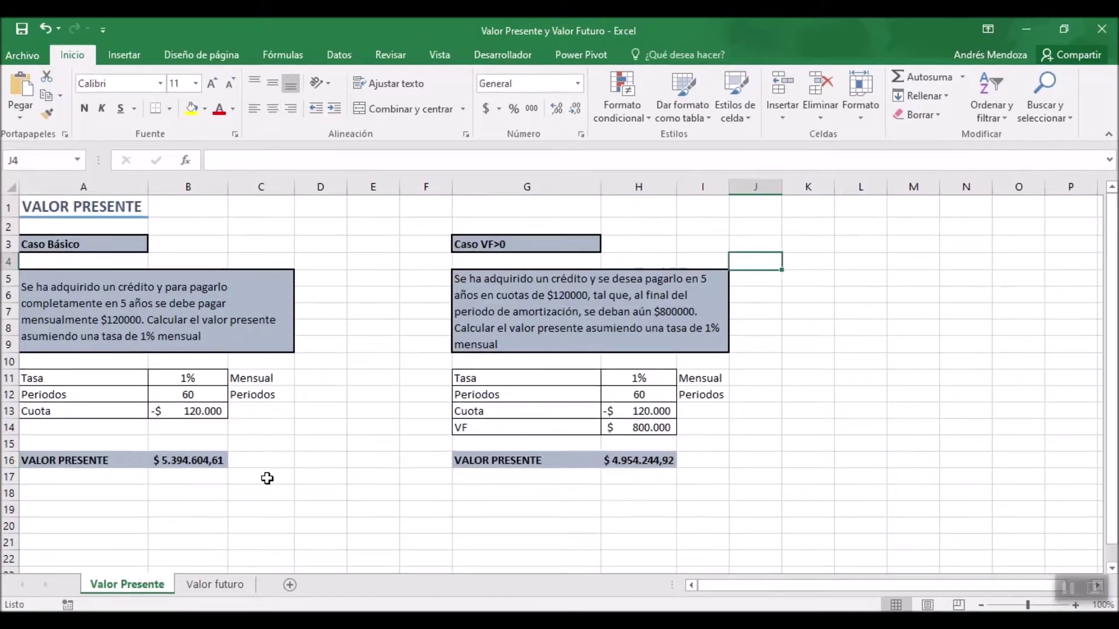
# - On the Valor futuro sheet, enter 0,8% as the Caso Básico's Tasa in B11 and label it "Mensual" in C11
pyautogui.click(236, 585)
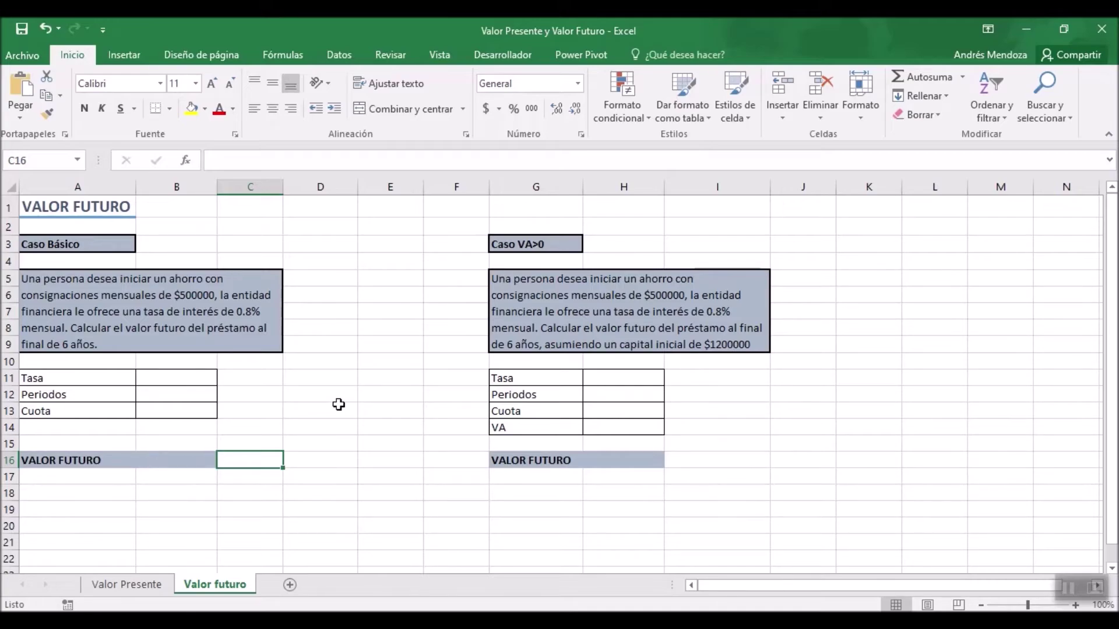
pyautogui.click(339, 405)
pyautogui.click(363, 491)
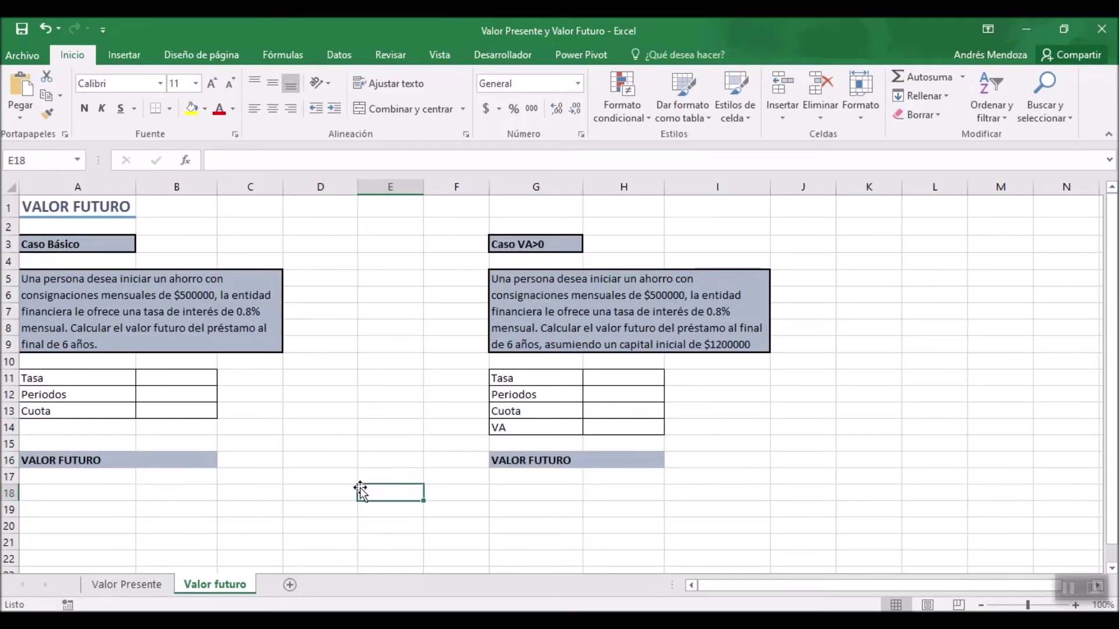
pyautogui.moveTo(206, 386); pyautogui.dragTo(116, 411)
pyautogui.click(161, 376)
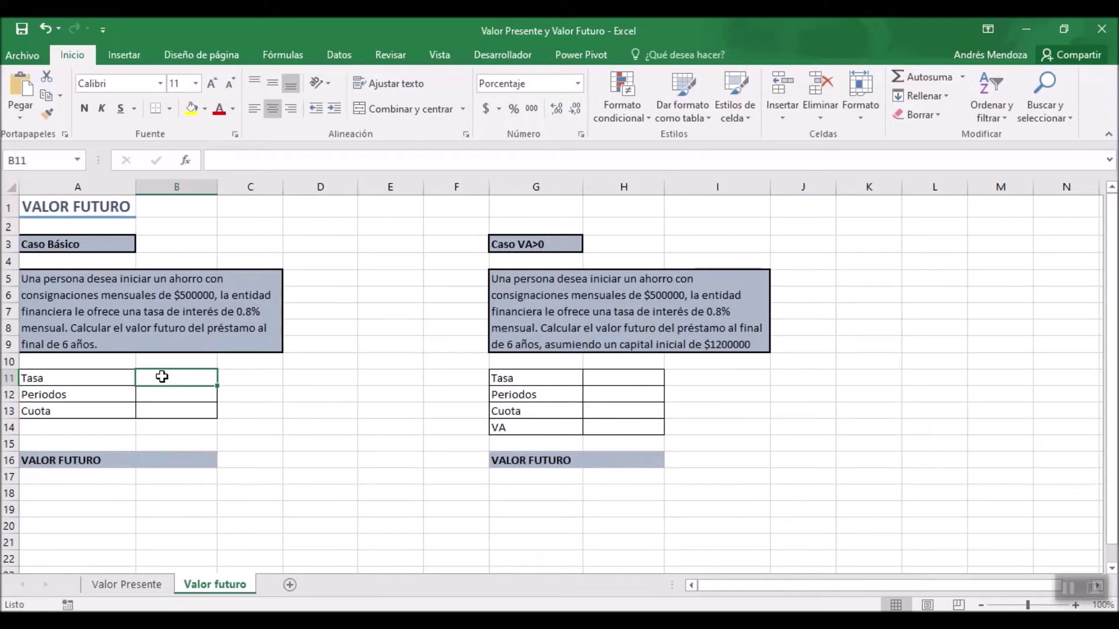
pyautogui.write('0,8')
pyautogui.press('Tab')
pyautogui.write('mENSUAL')
pyautogui.press('Return')
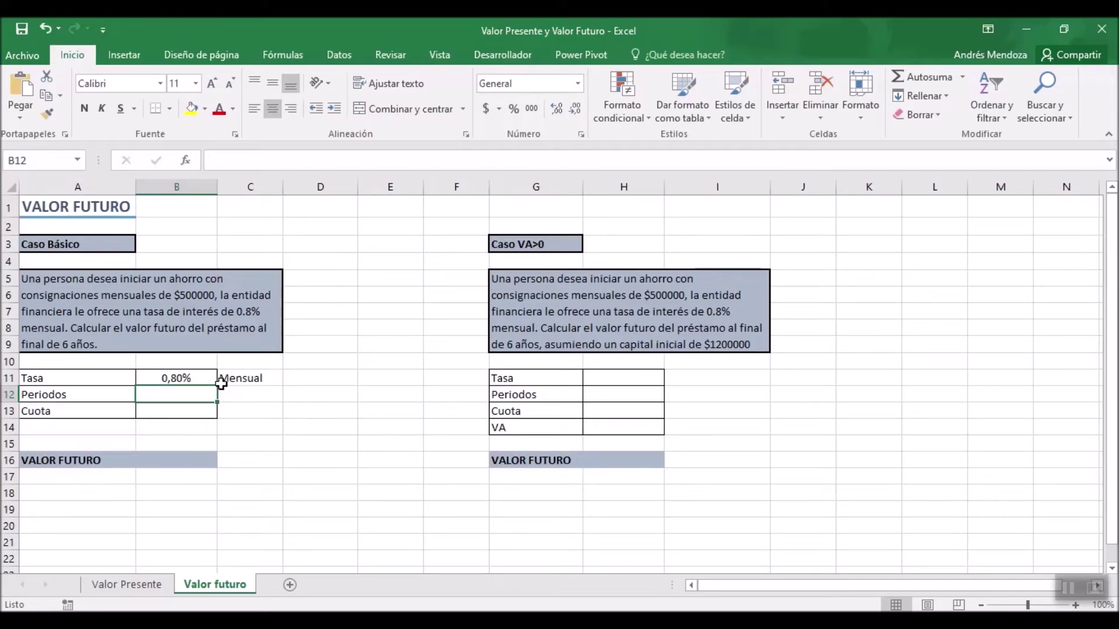
# - Enter 72 as the Caso Básico's number of Periodos in B12 and label it "Periodos" in C12
pyautogui.write('72')
pyautogui.press('Tab')
pyautogui.write('Periodos')
pyautogui.press('Return')
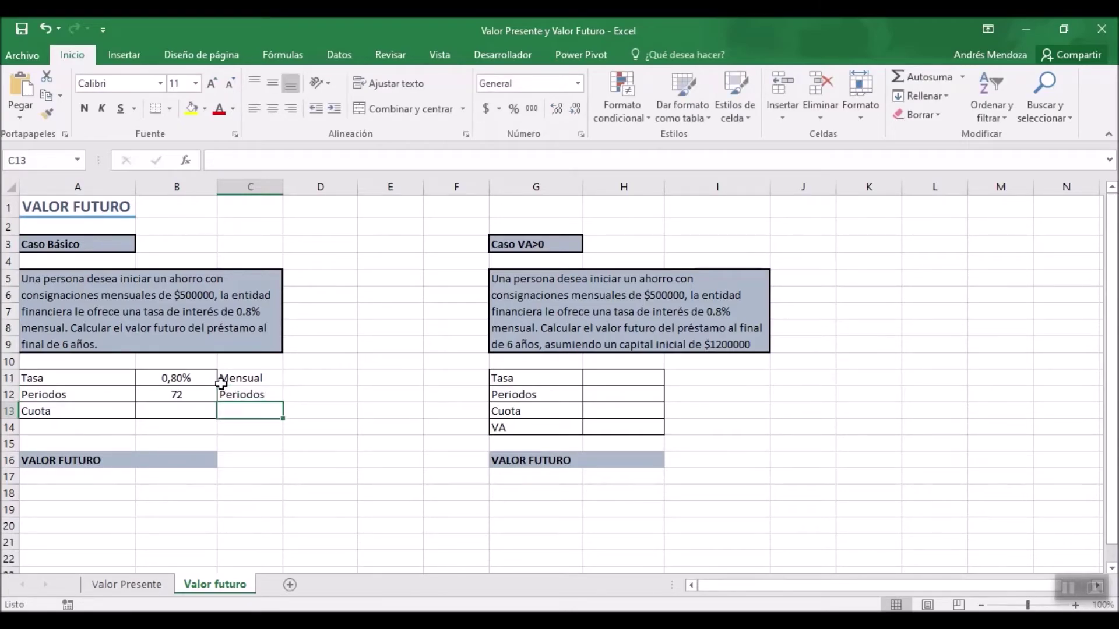
# - Enter -500000 as the Cuota of the Caso Básico in B13
pyautogui.press('Left')
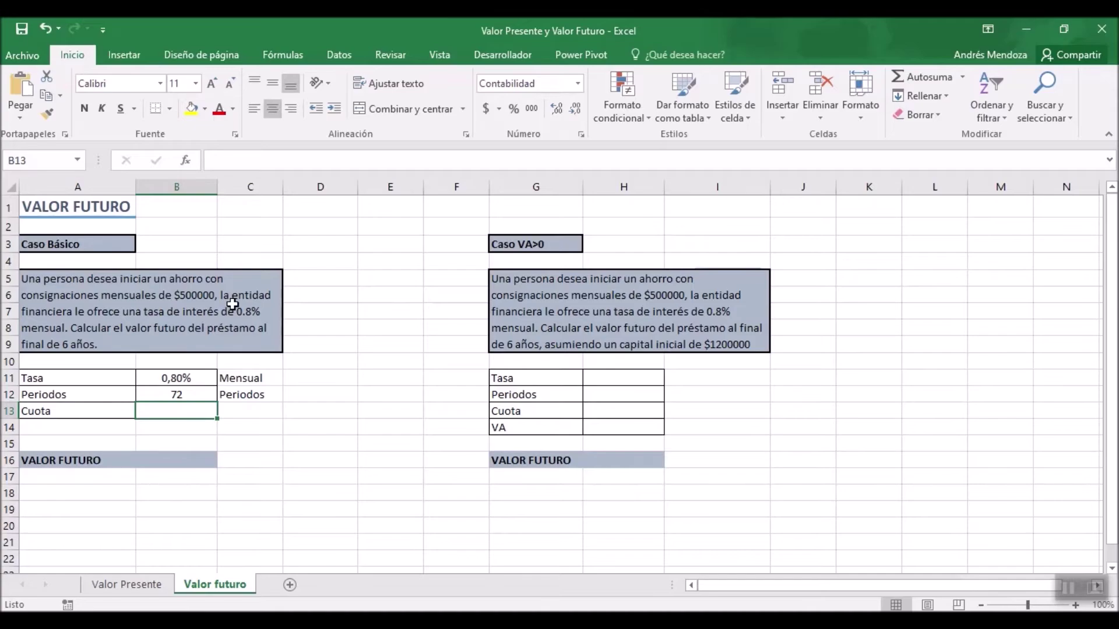
pyautogui.write('-500000')
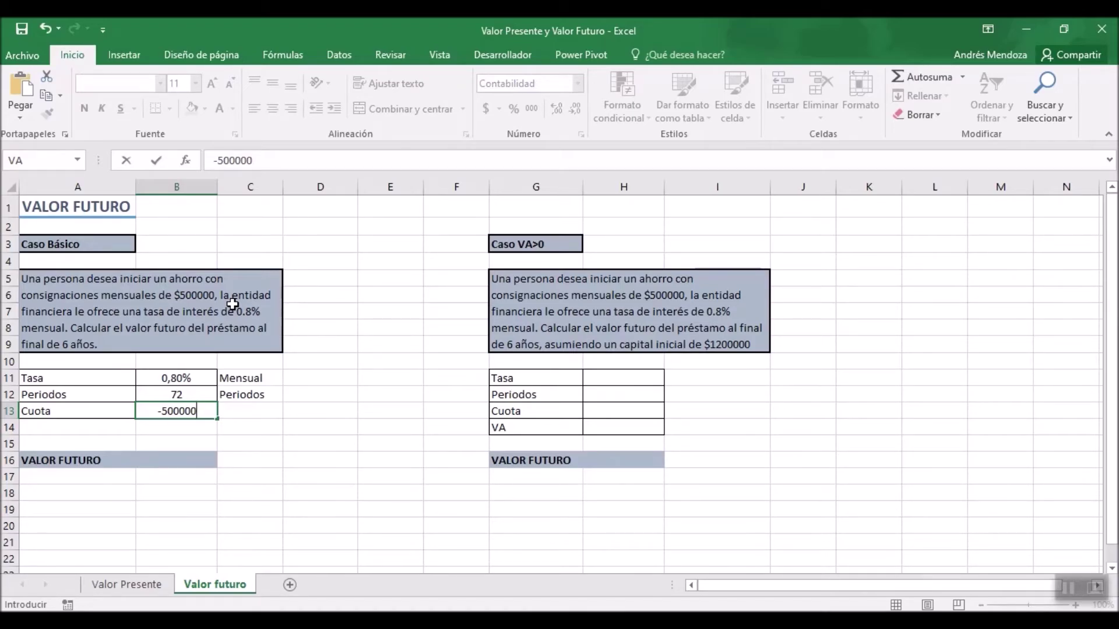
pyautogui.press('Return')
# - Calculate the VALOR FUTURO of the Caso Básico in B16 with the formula =VF(B11;B12;B13)
pyautogui.press('Down')
pyautogui.press('Down')
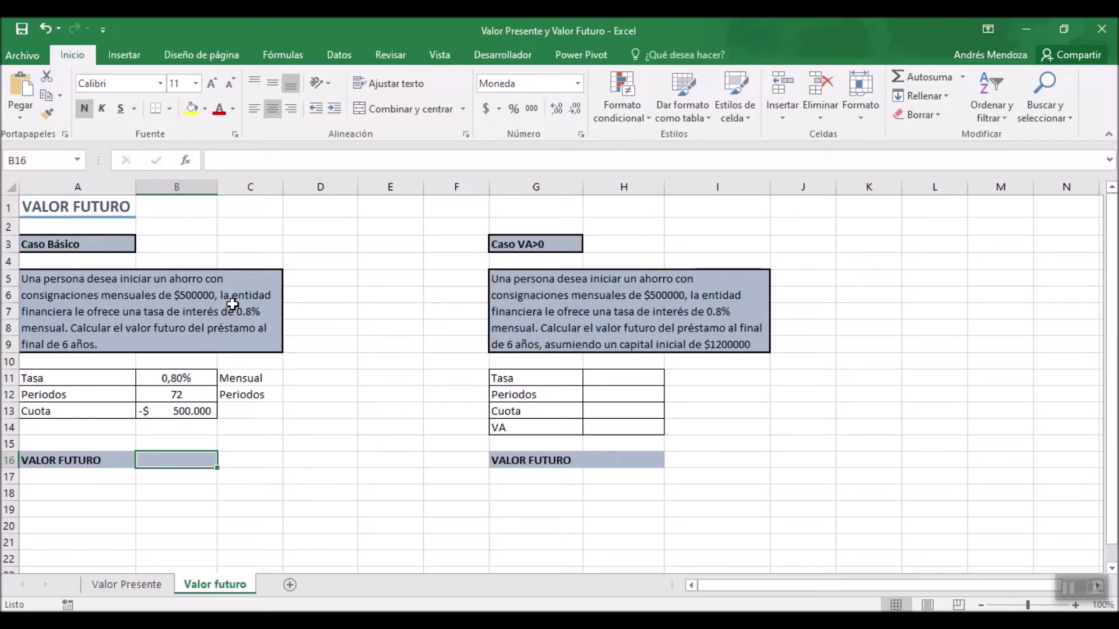
pyautogui.write('=')
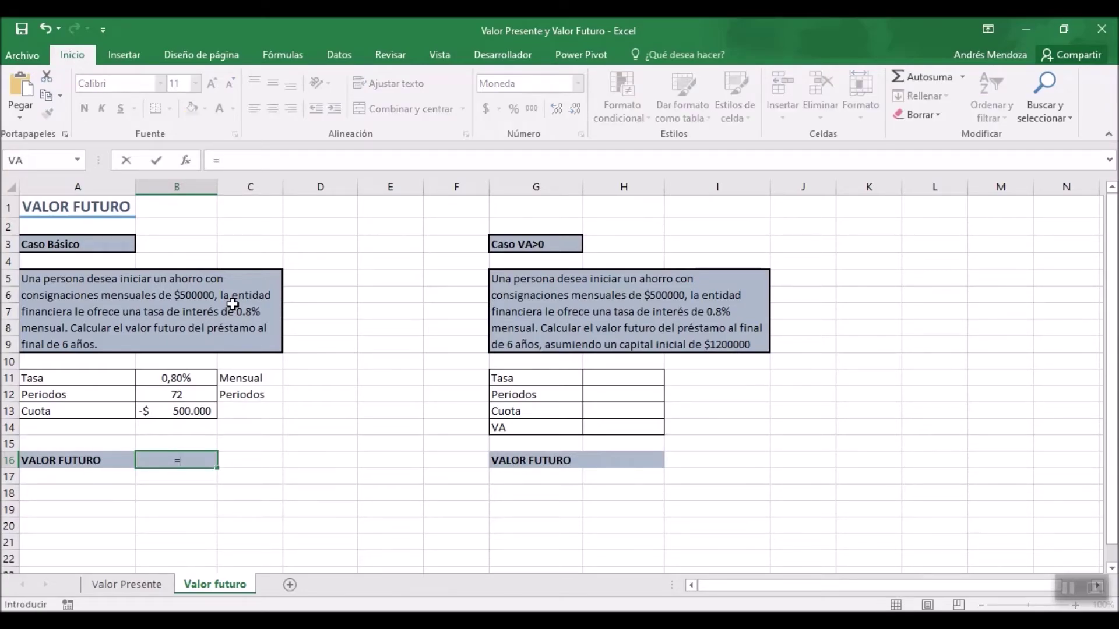
pyautogui.write('vf')
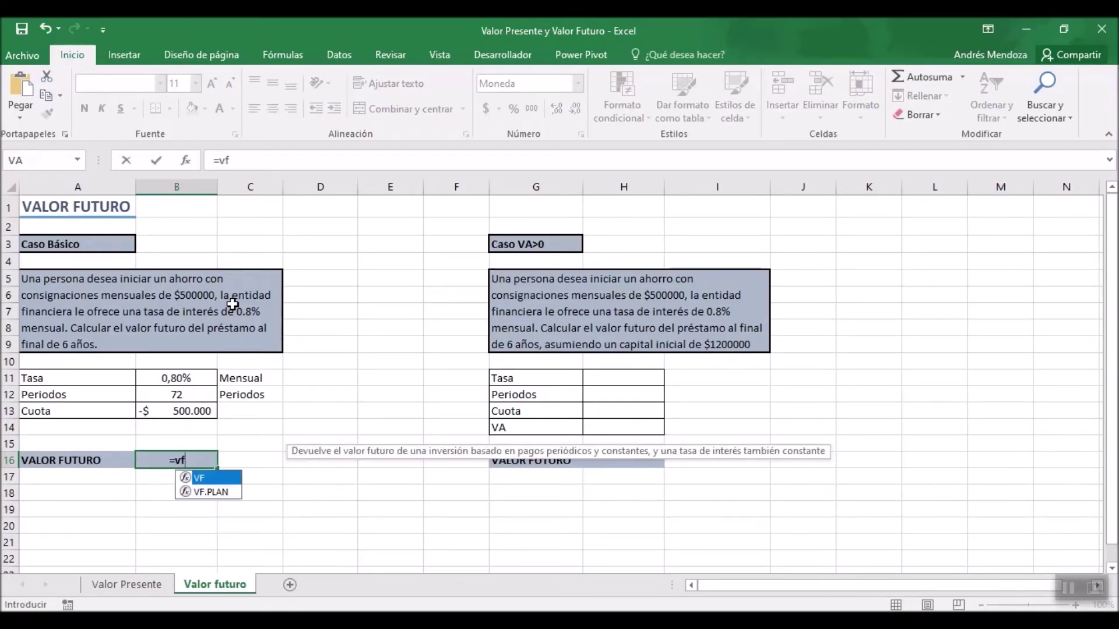
pyautogui.doubleClick(212, 476)
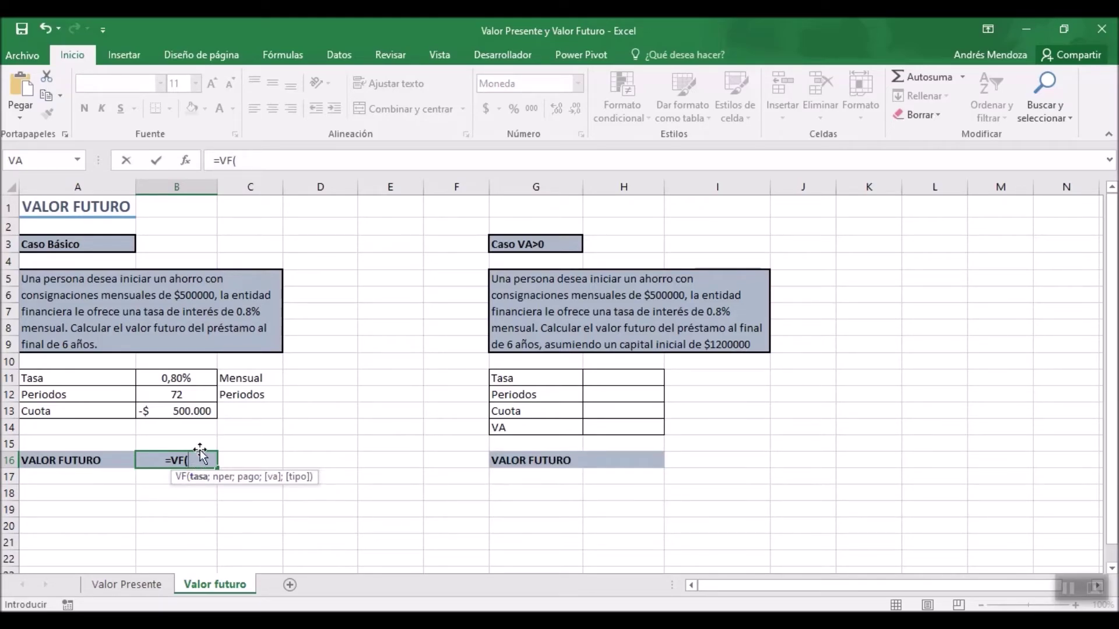
pyautogui.click(200, 377)
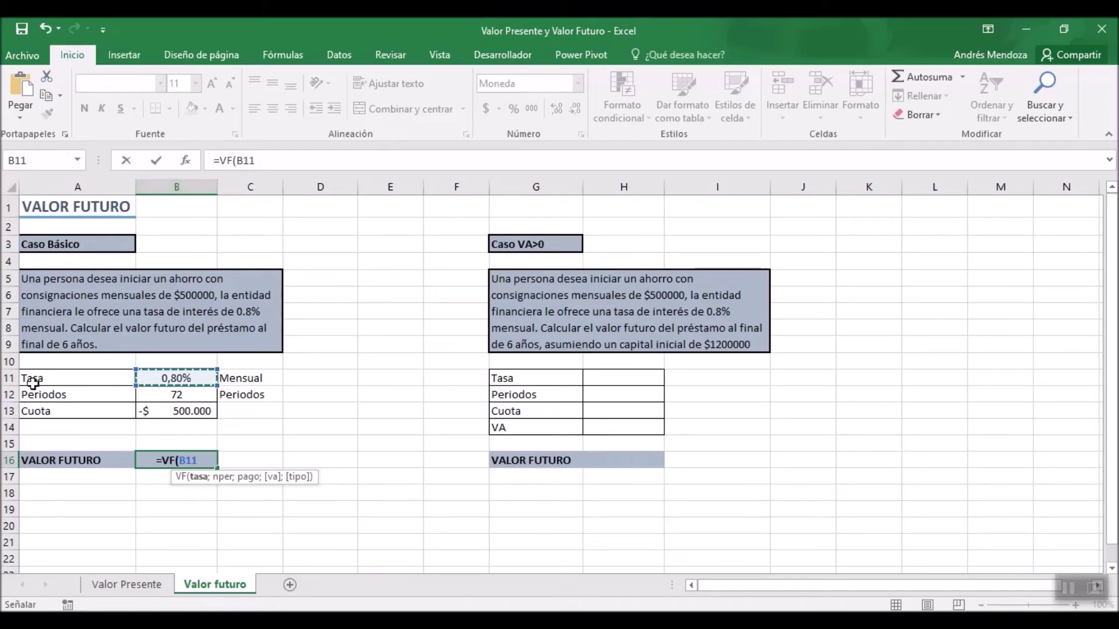
pyautogui.write(';')
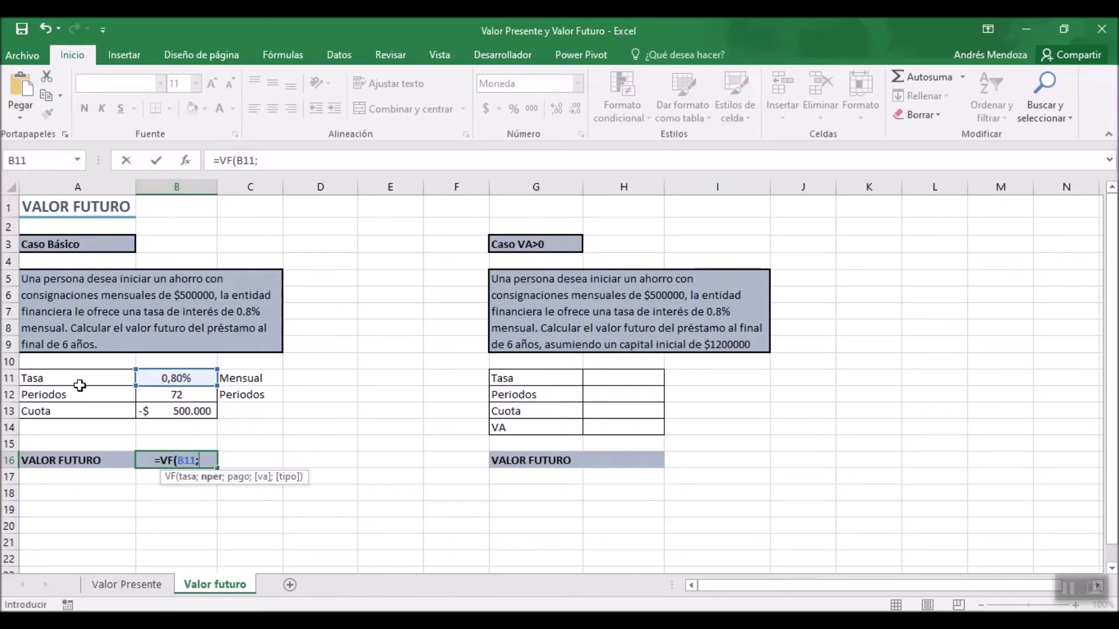
pyautogui.click(177, 400)
pyautogui.write(';')
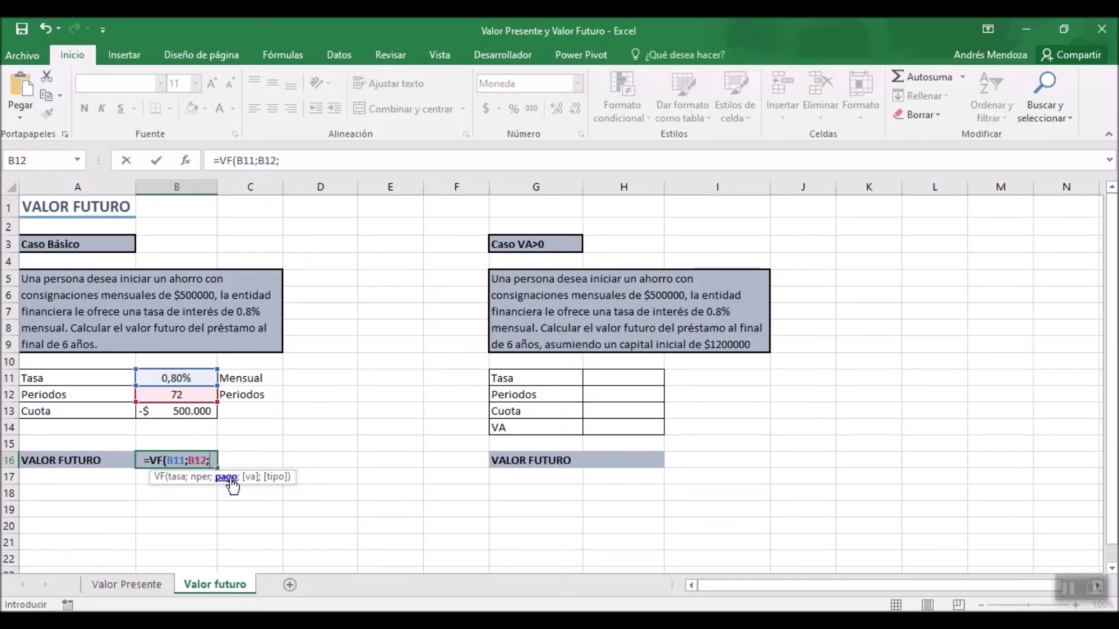
pyautogui.click(187, 411)
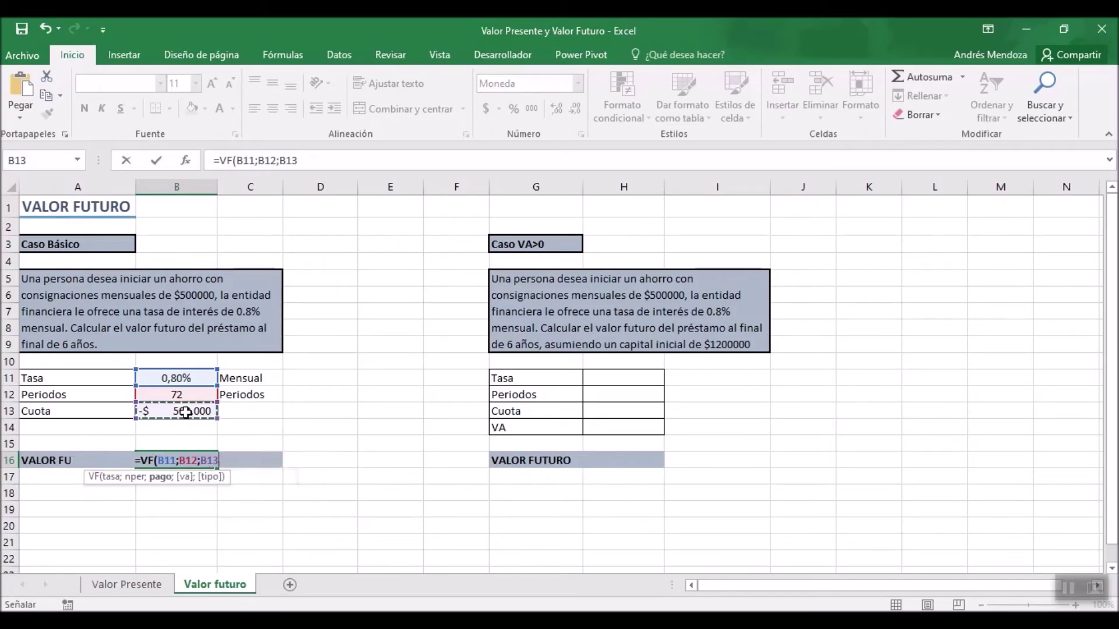
pyautogui.press('Return')
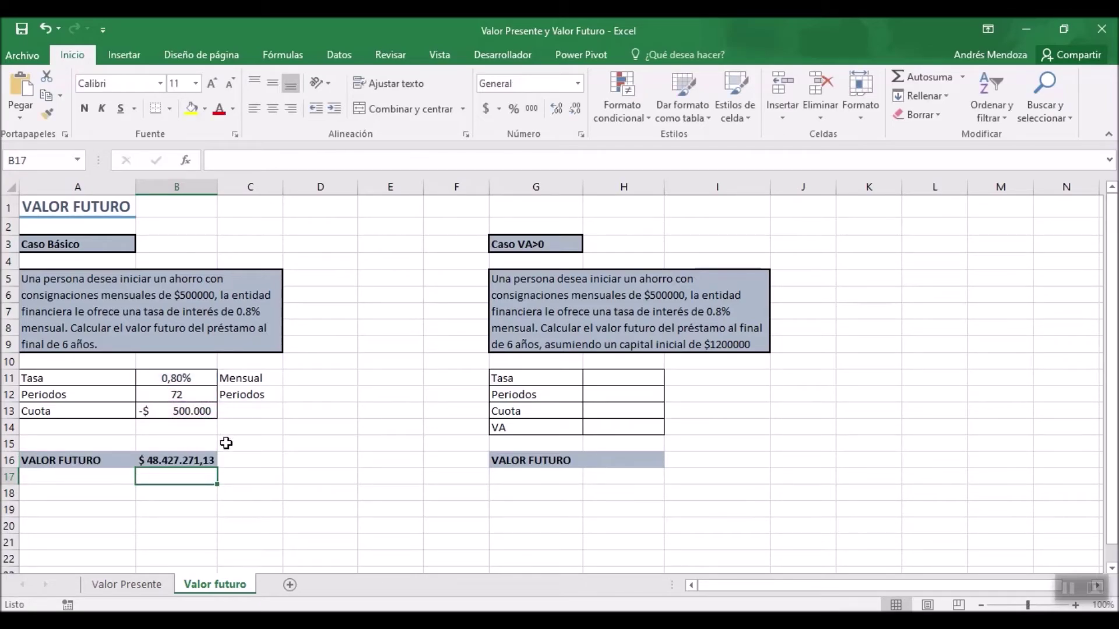
pyautogui.click(196, 447)
pyautogui.click(275, 449)
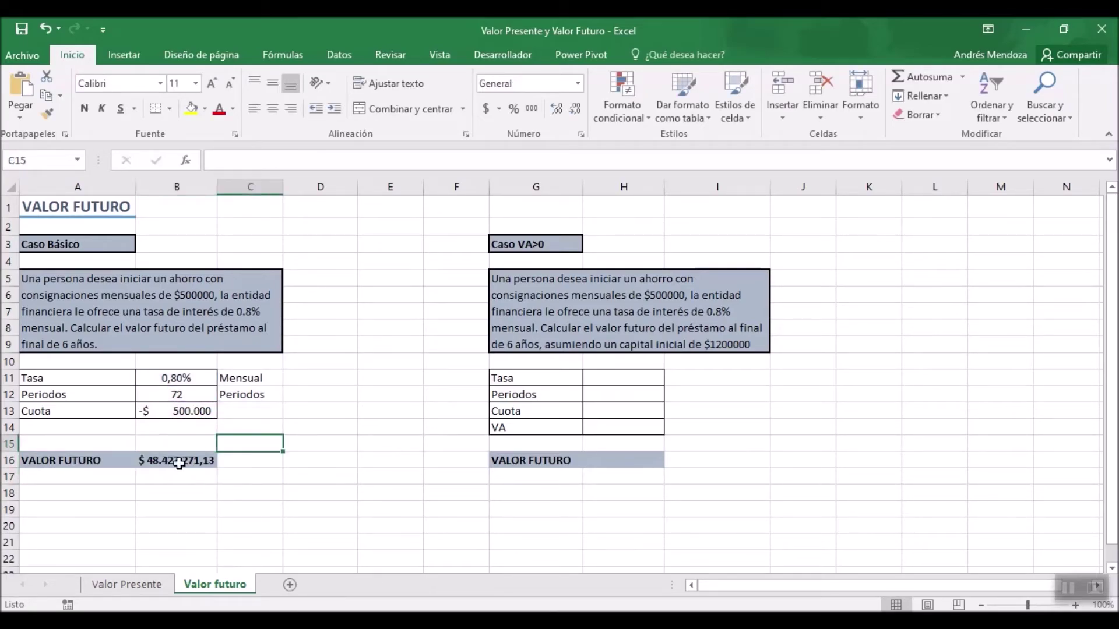
pyautogui.click(166, 464)
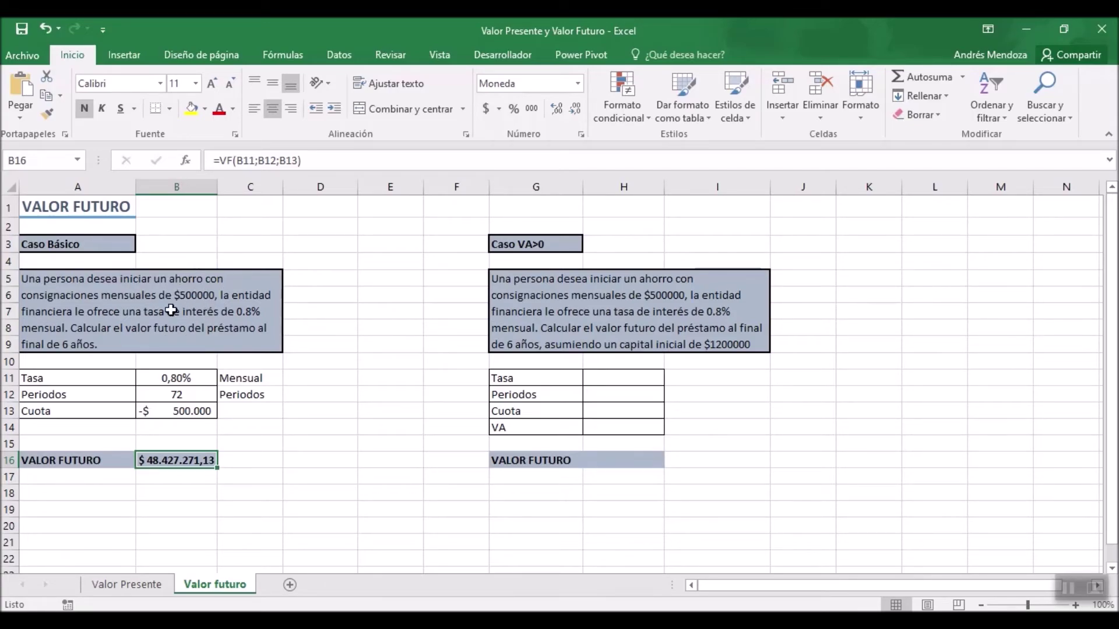
pyautogui.click(436, 292)
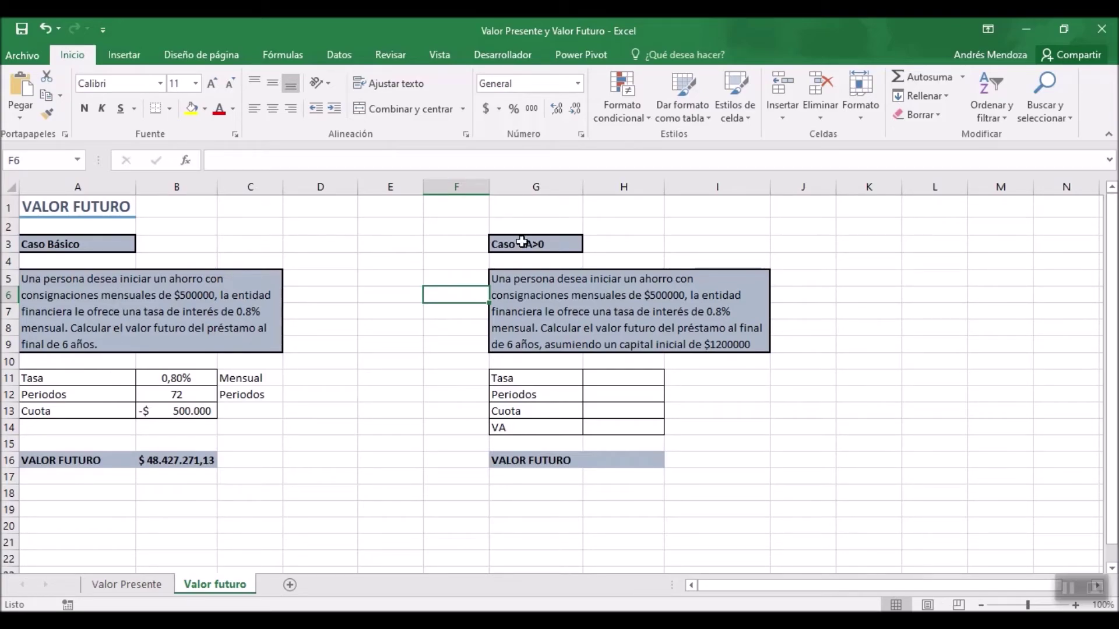
pyautogui.click(561, 243)
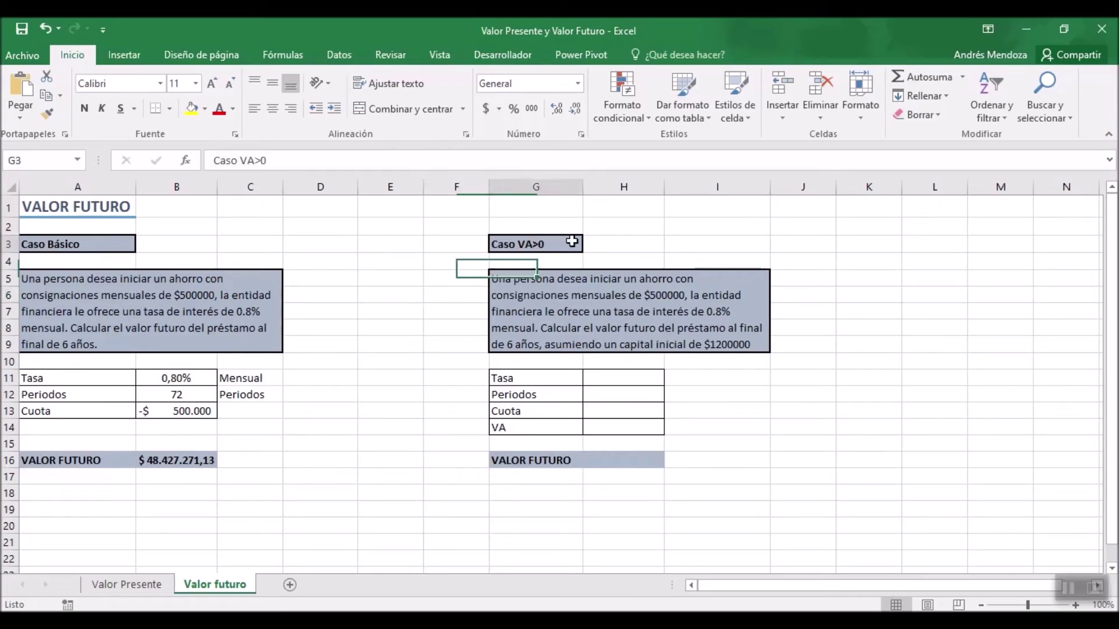
pyautogui.click(694, 348)
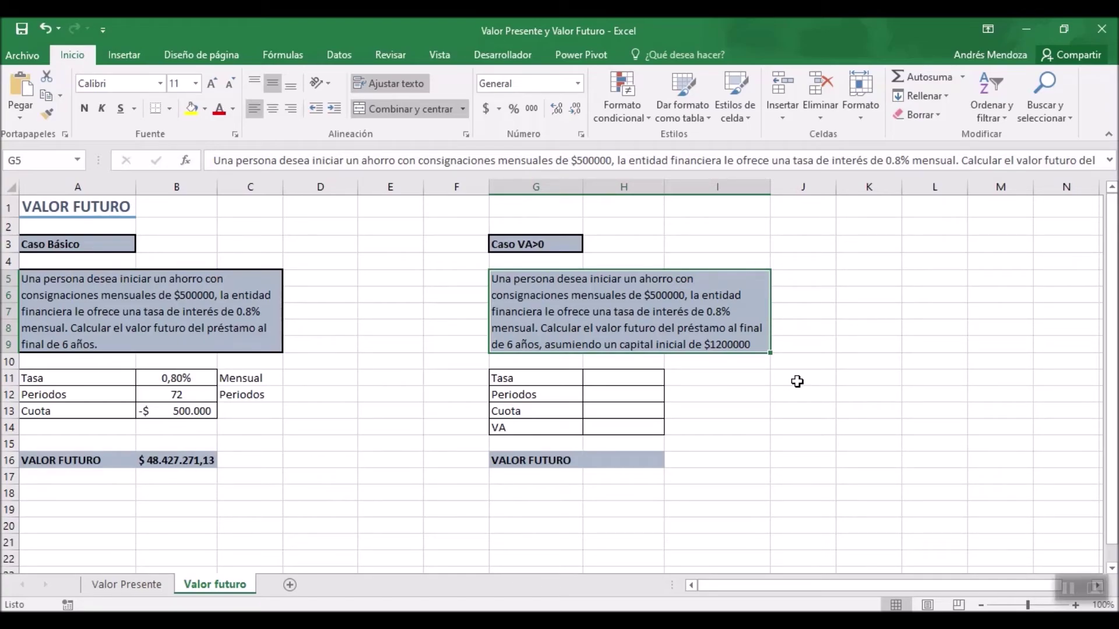
# - Enter 0,8% as the Caso VA>0's Tasa in H11 and label it "Mensual" in I11
pyautogui.click(810, 425)
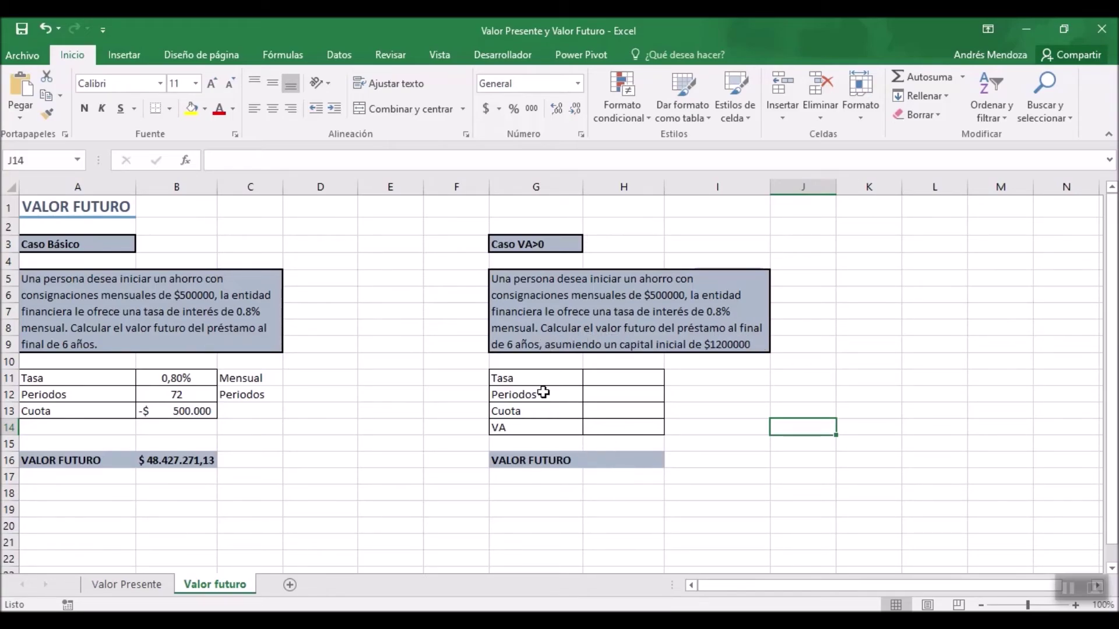
pyautogui.click(631, 381)
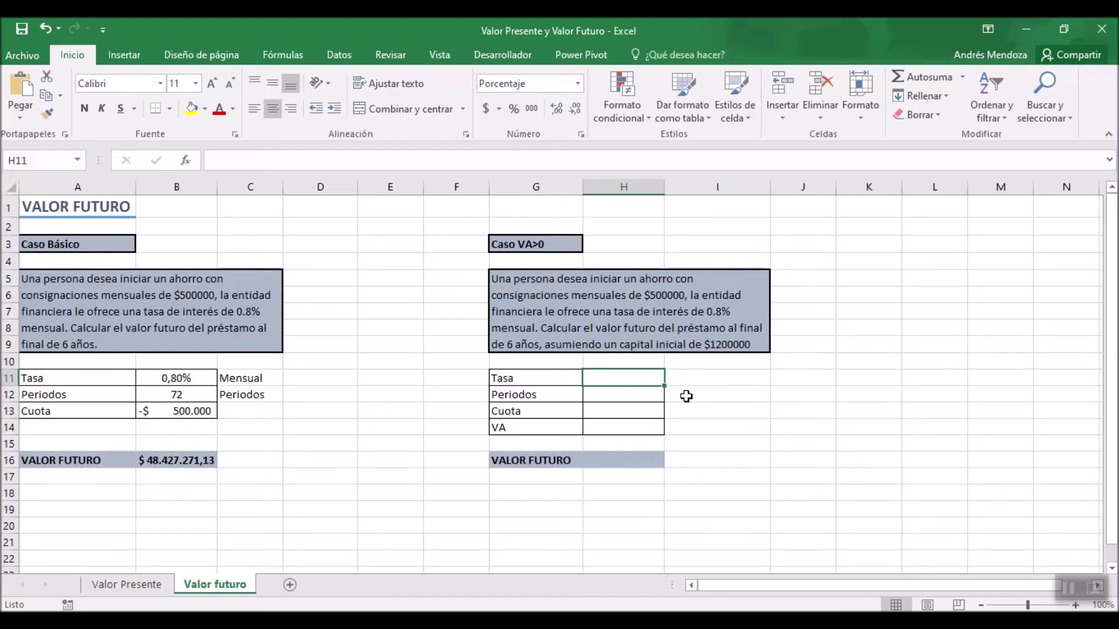
pyautogui.write('0,8')
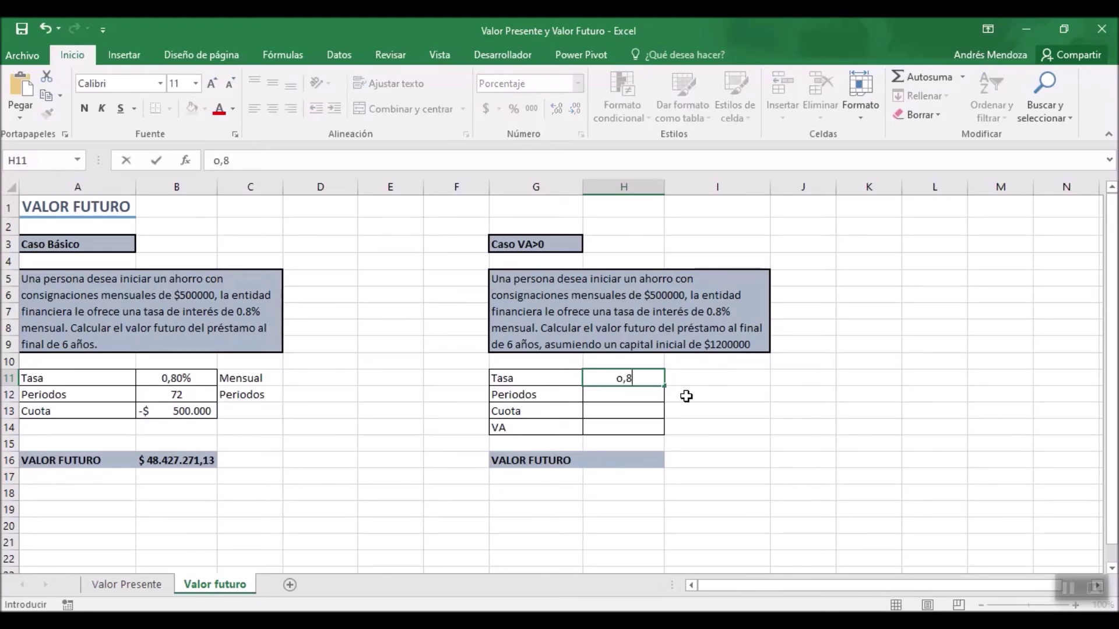
pyautogui.press('BackSpace')
pyautogui.press('BackSpace')
pyautogui.press('BackSpace')
pyautogui.write('0,8')
pyautogui.write('%')
pyautogui.press('Return')
pyautogui.press('Up')
pyautogui.press('Right')
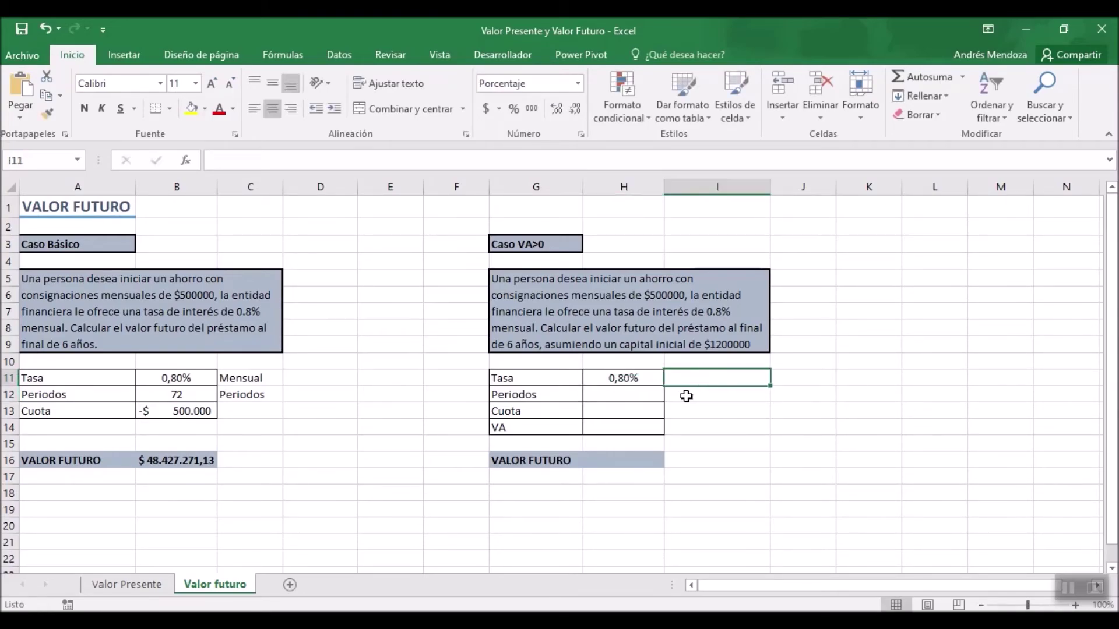
pyautogui.write('Mensual')
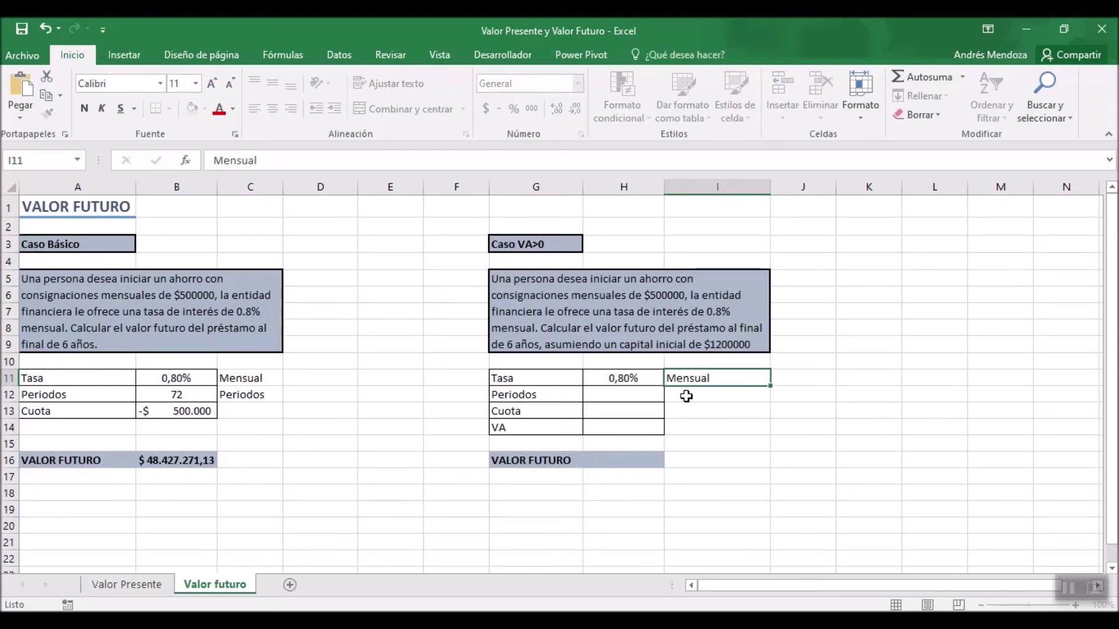
pyautogui.press('Return')
# - Enter 72 as the Caso VA>0's number of Periodos in H12 and label it "Periodos" in I12
pyautogui.press('Left')
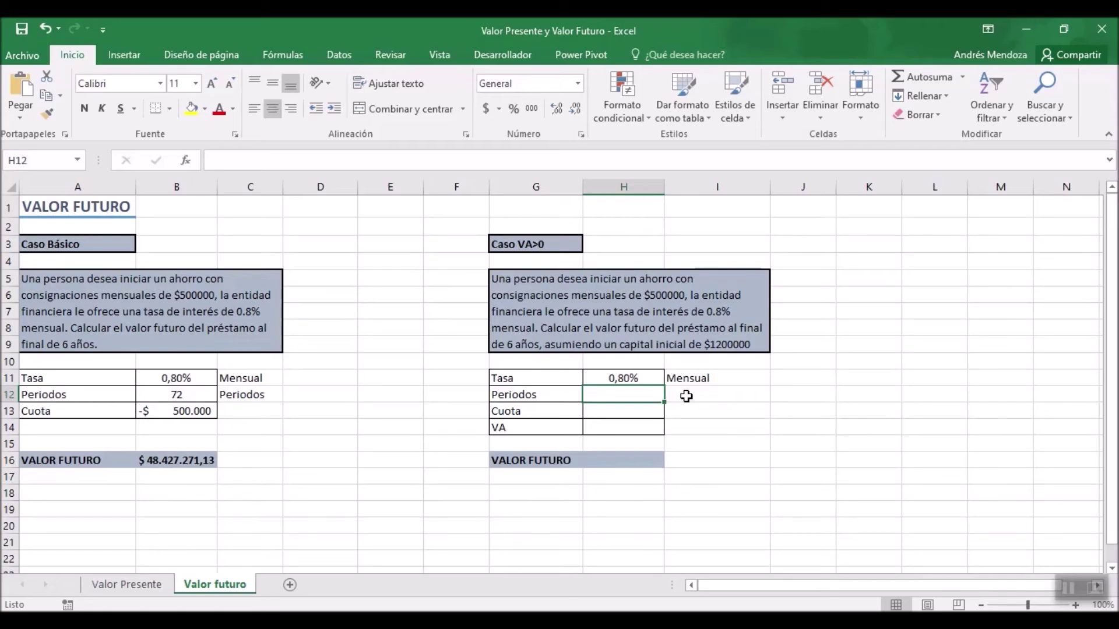
pyautogui.write('72')
pyautogui.click(685, 396)
pyautogui.write('Periodos')
pyautogui.press('Return')
# - Enter -500000 as the Caso VA>0's Cuota in H13 and 1200000 as its VA in H14
pyautogui.press('Left')
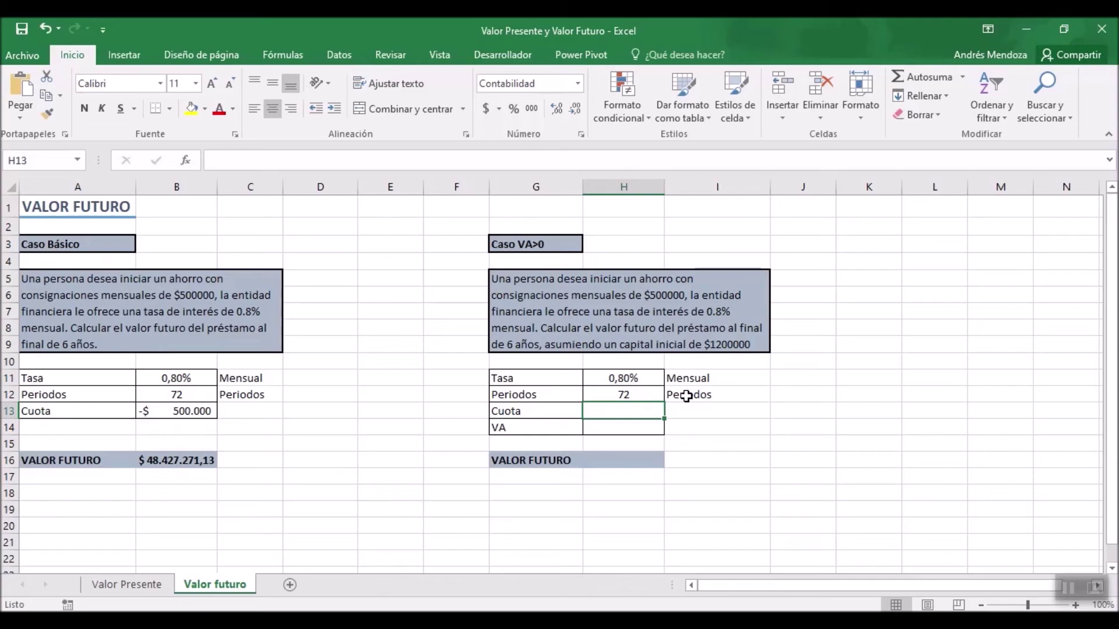
pyautogui.write('-500000')
pyautogui.press('Return')
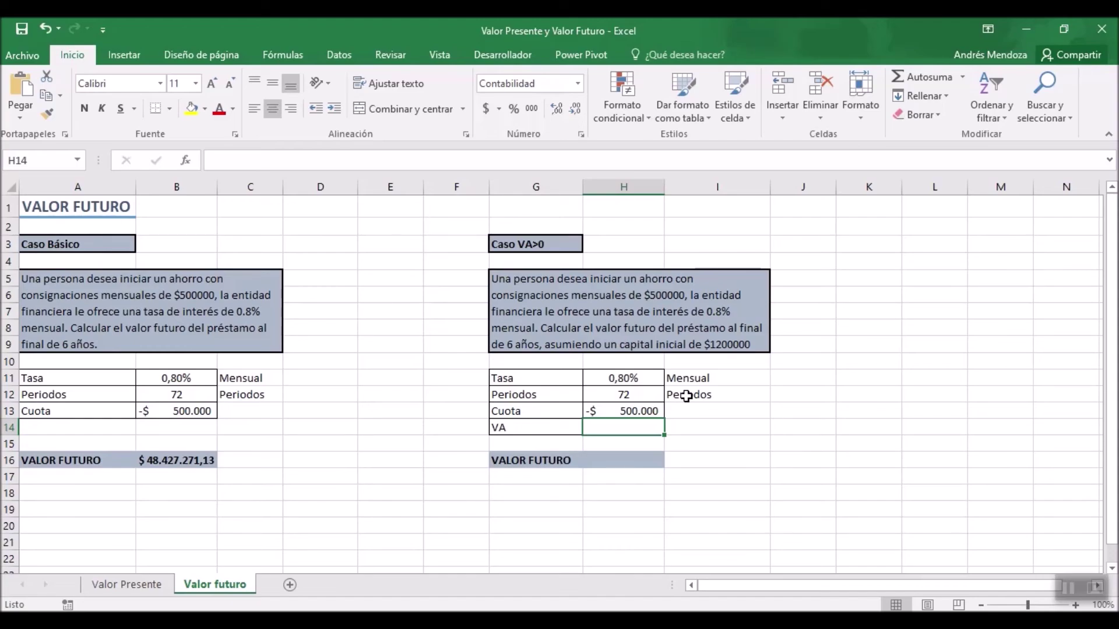
pyautogui.write('1200000')
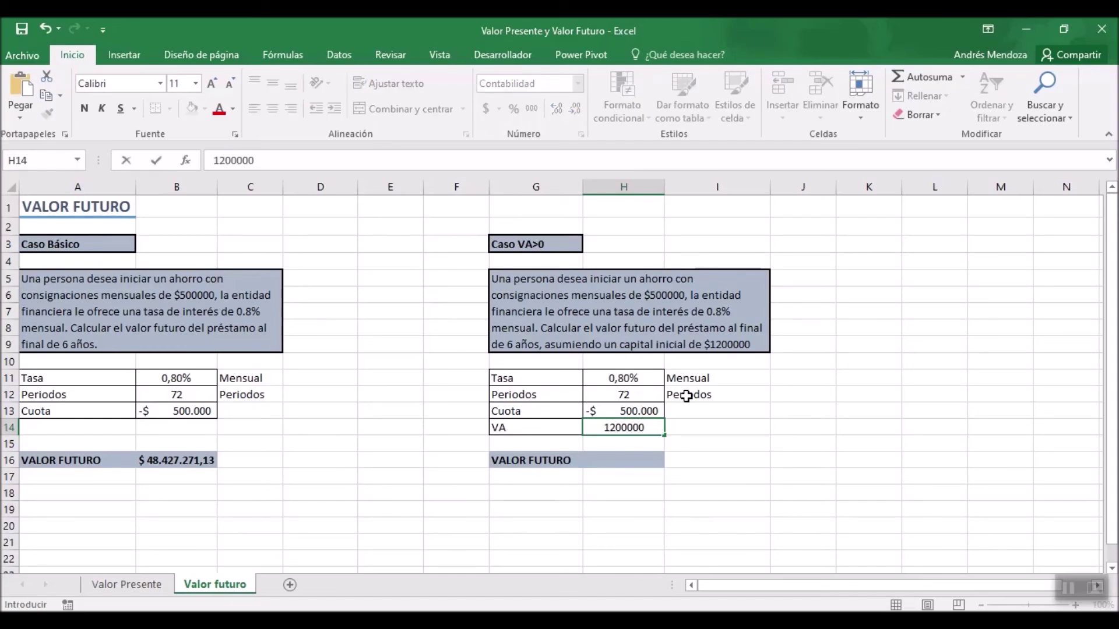
pyautogui.press('Return')
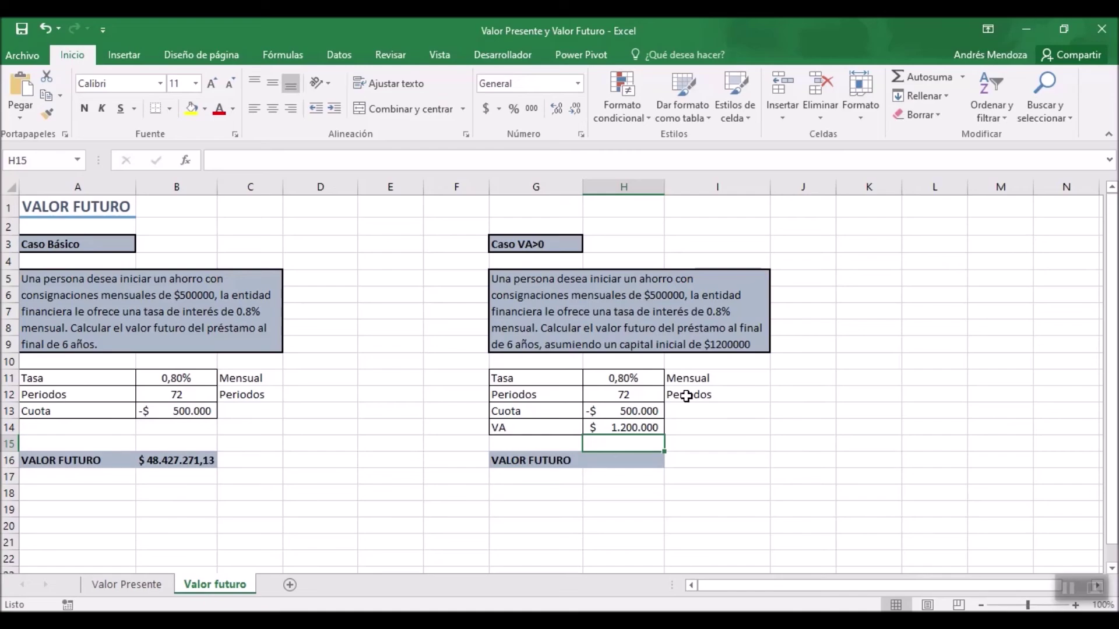
# - Calculate the VALOR FUTURO of the Caso VA>0 in H16 with the formula =VF(H11;H12;H13;H14)
pyautogui.press('Down')
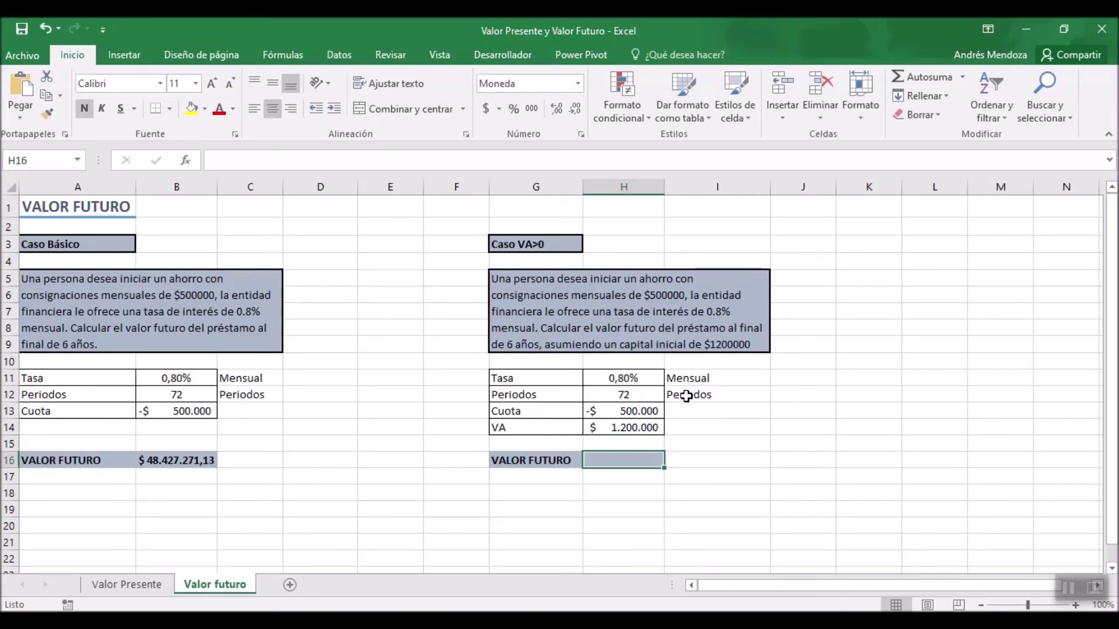
pyautogui.write('=')
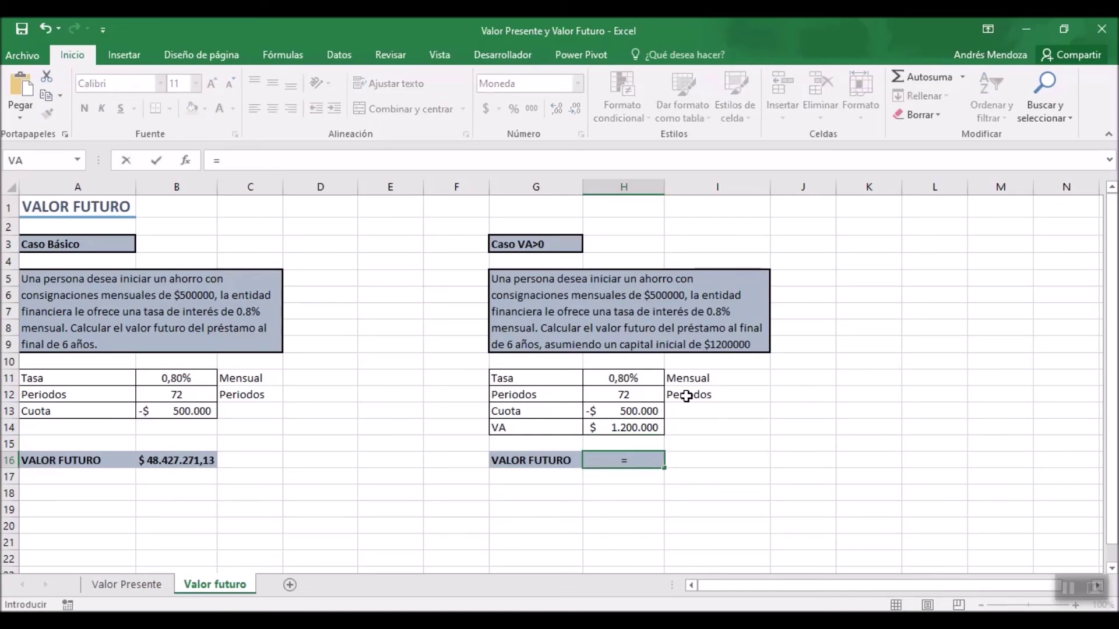
pyautogui.write('vf')
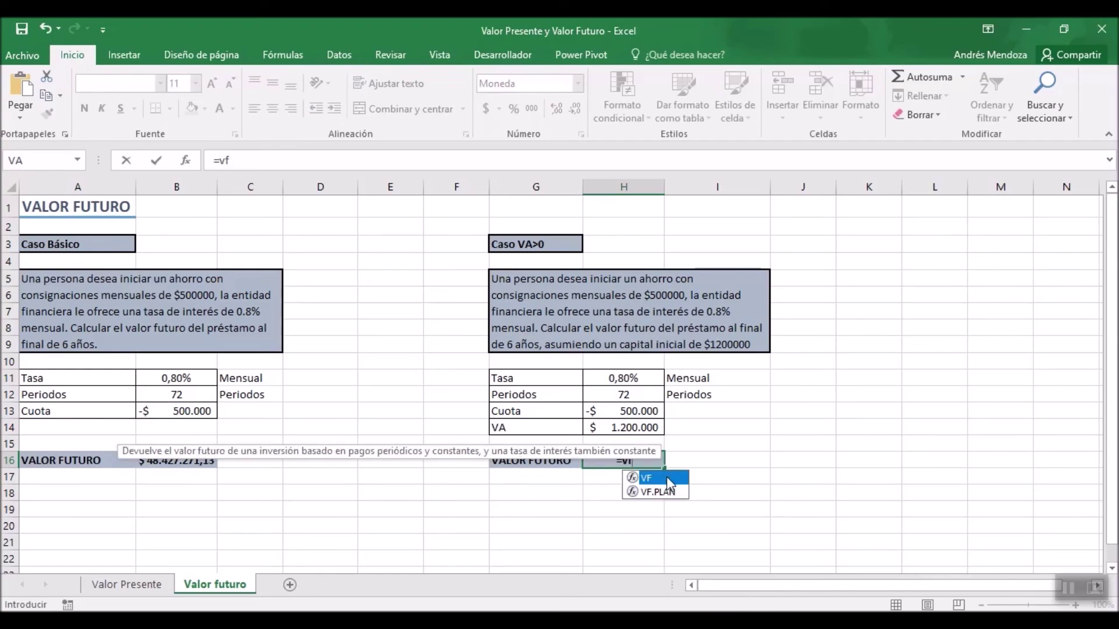
pyautogui.doubleClick(669, 483)
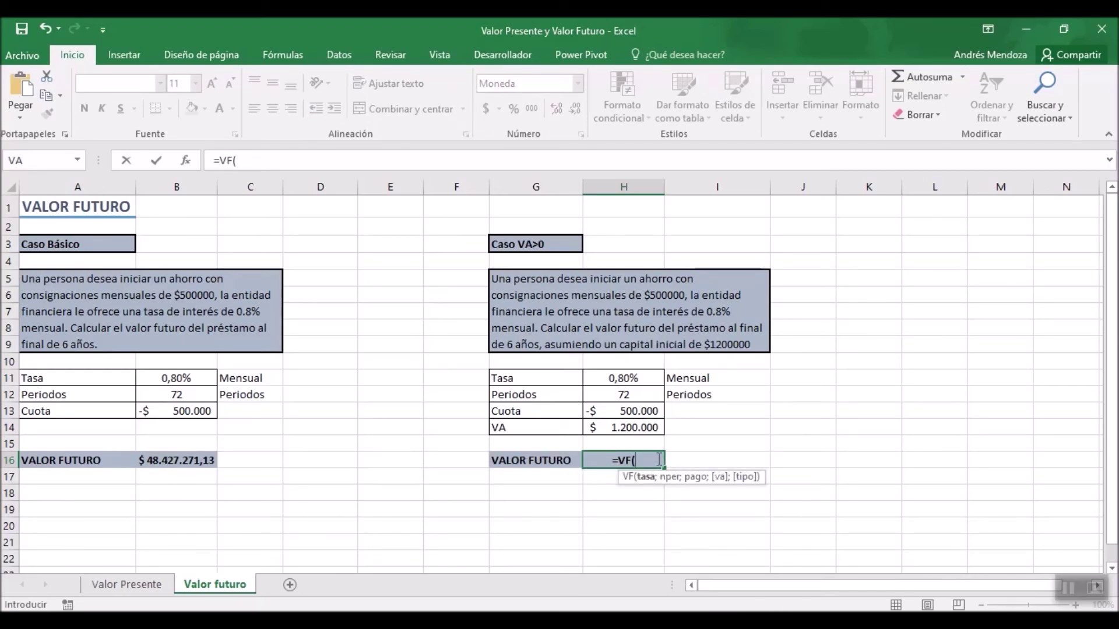
pyautogui.click(624, 379)
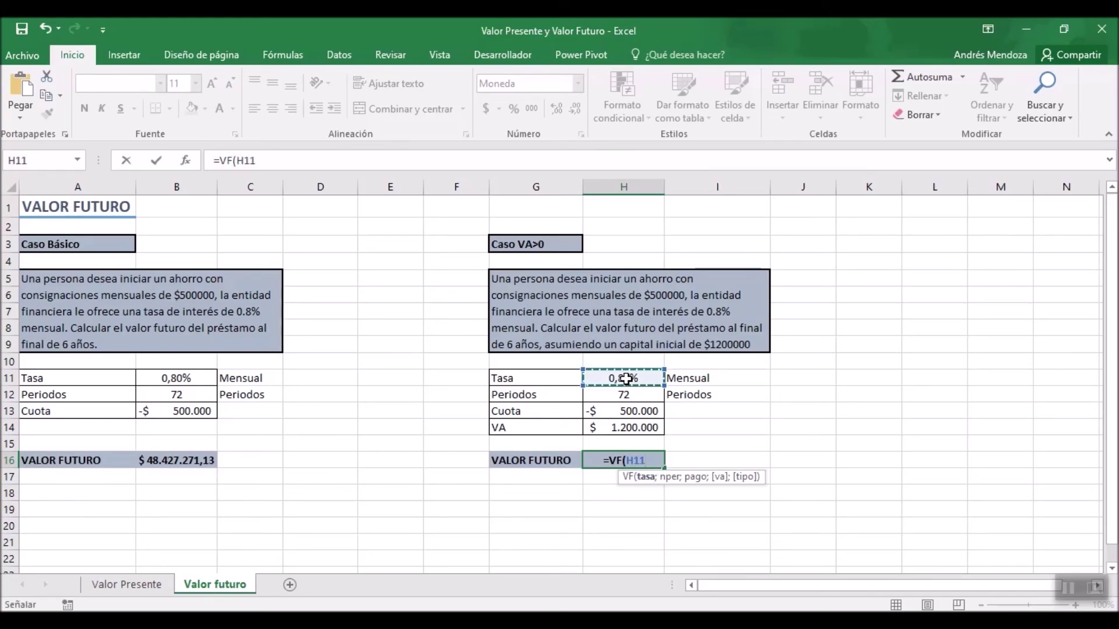
pyautogui.write(';')
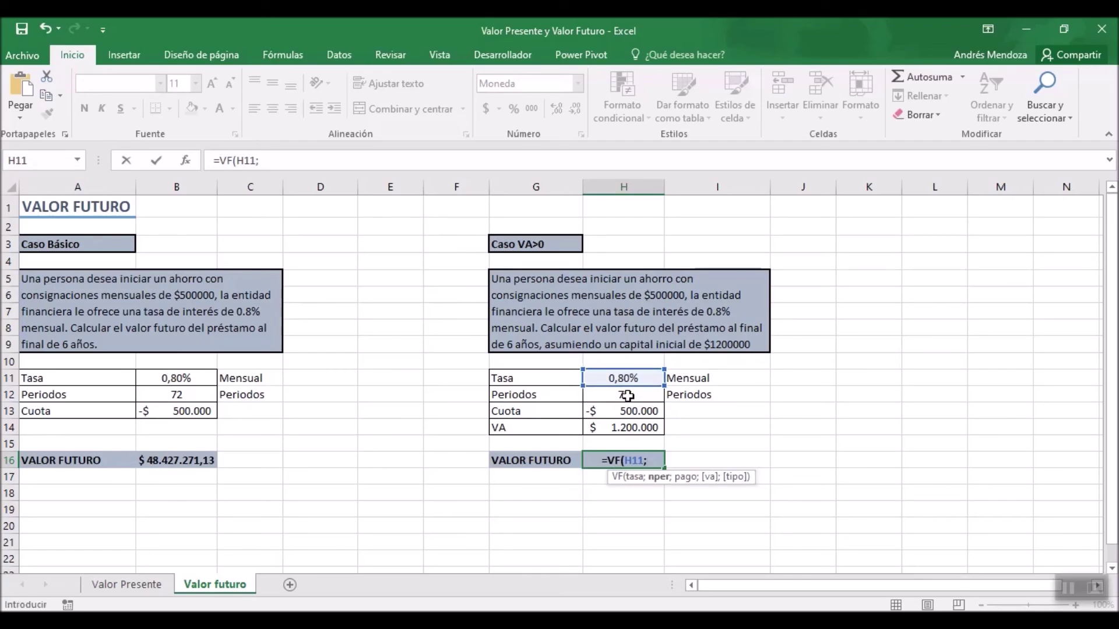
pyautogui.click(627, 396)
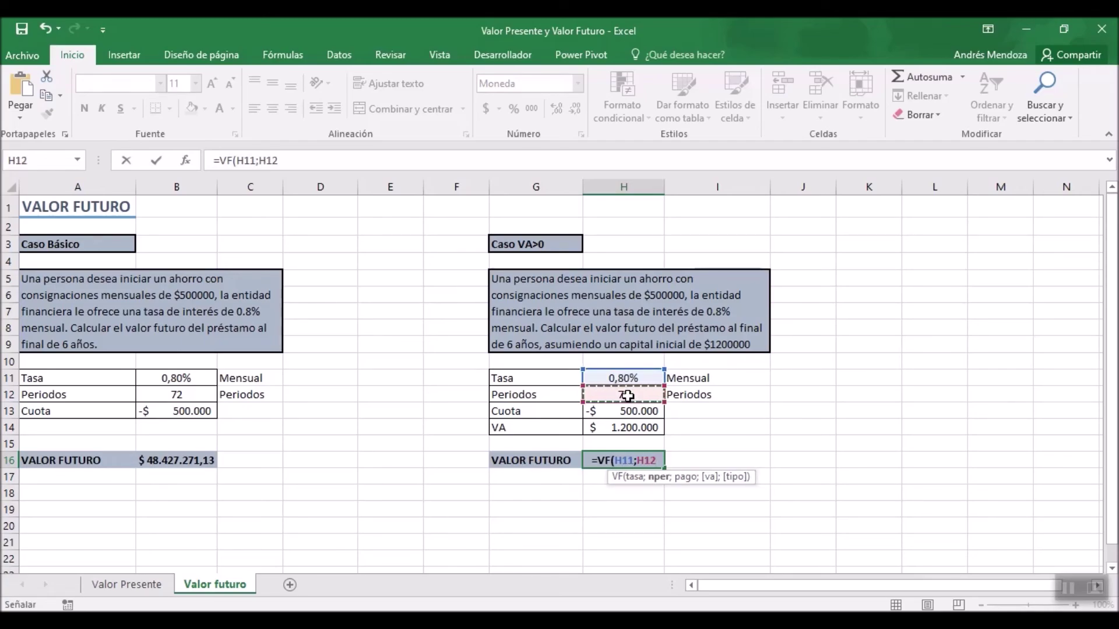
pyautogui.write(';')
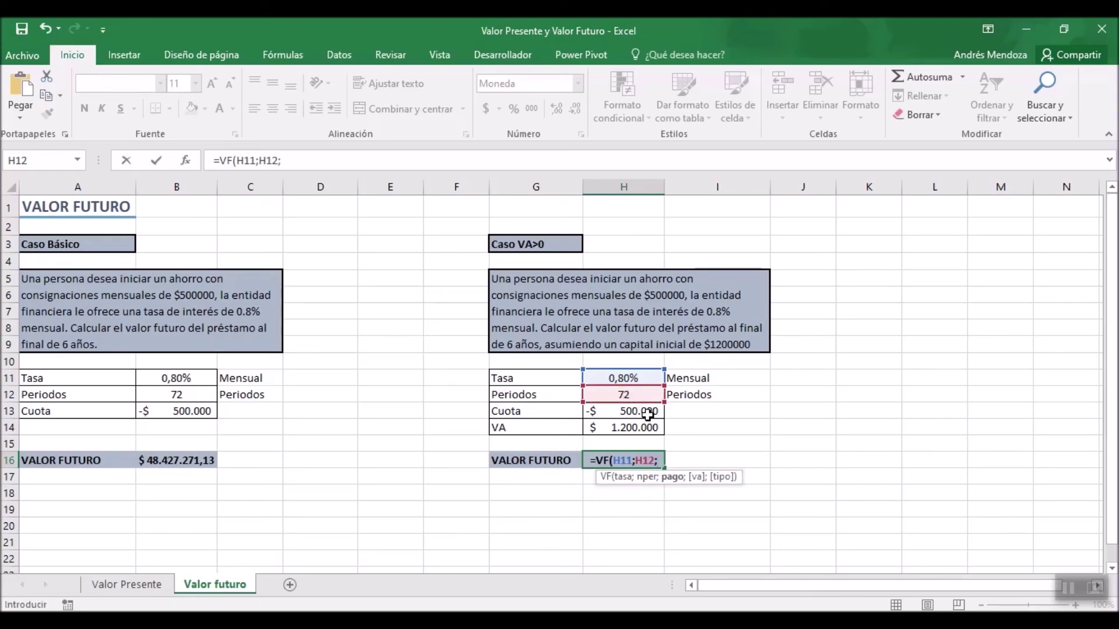
pyautogui.click(648, 415)
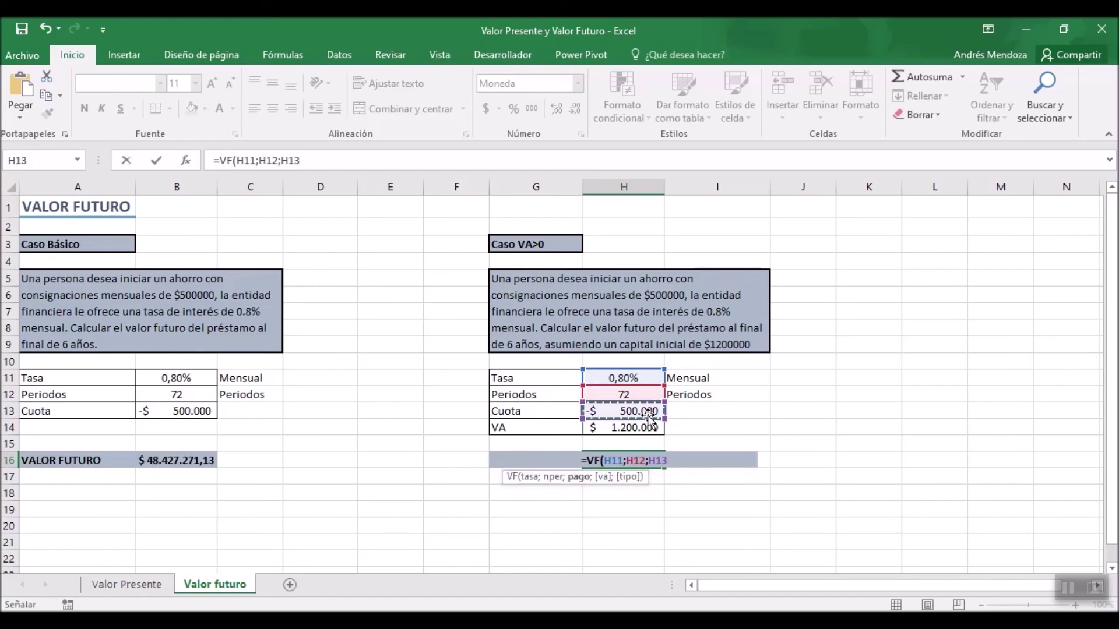
pyautogui.write(';')
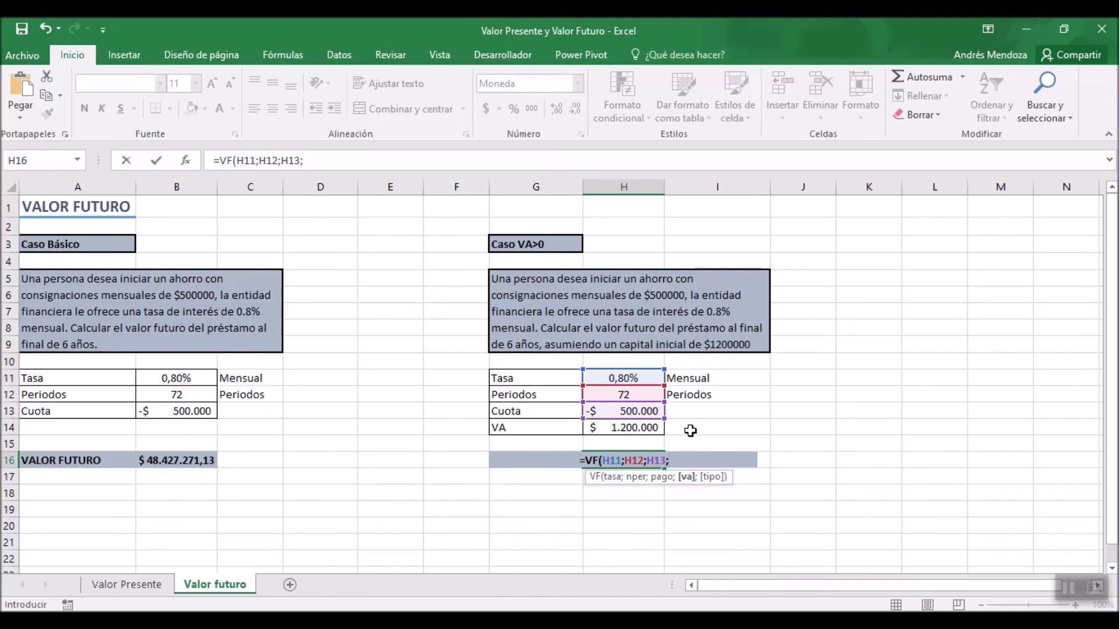
pyautogui.write('h')
pyautogui.press('BackSpace')
pyautogui.click(627, 433)
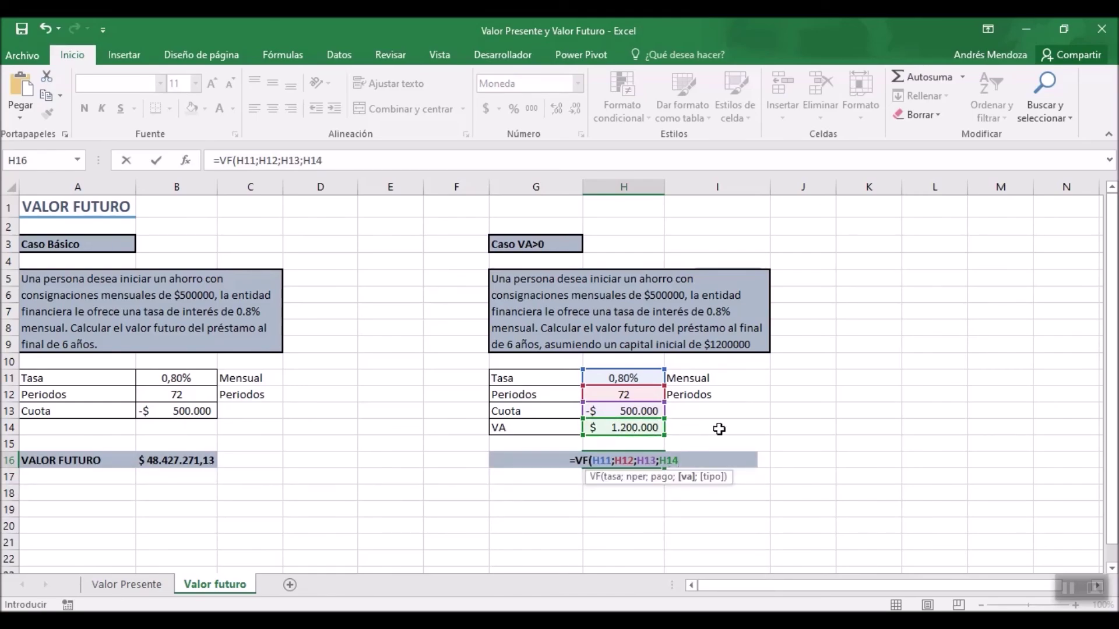
pyautogui.press('Return')
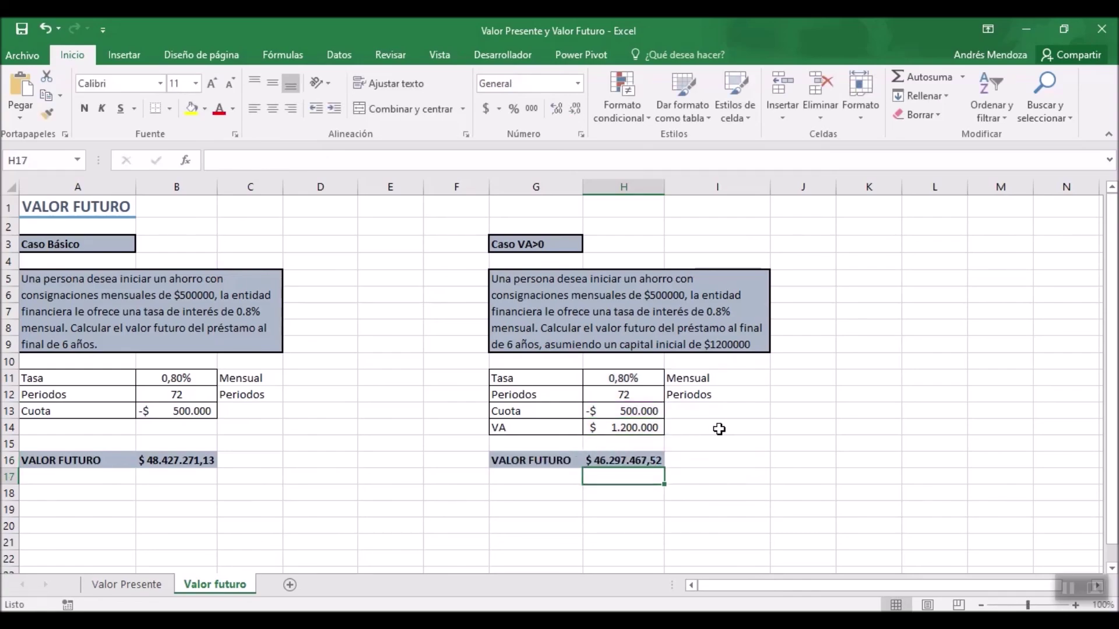
pyautogui.click(656, 459)
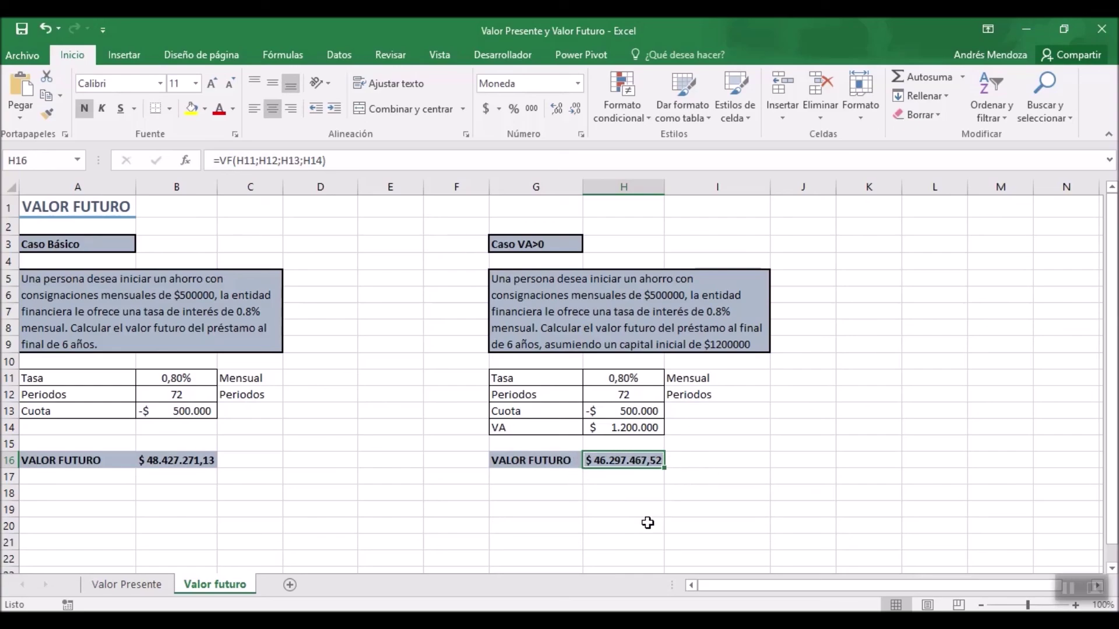
pyautogui.click(689, 448)
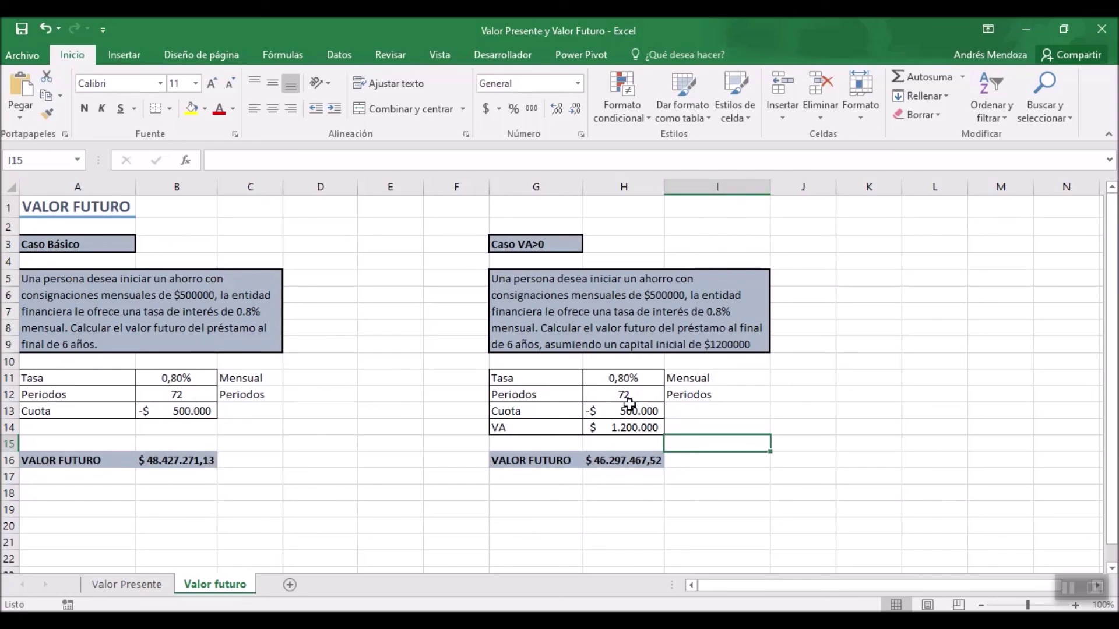
pyautogui.click(633, 303)
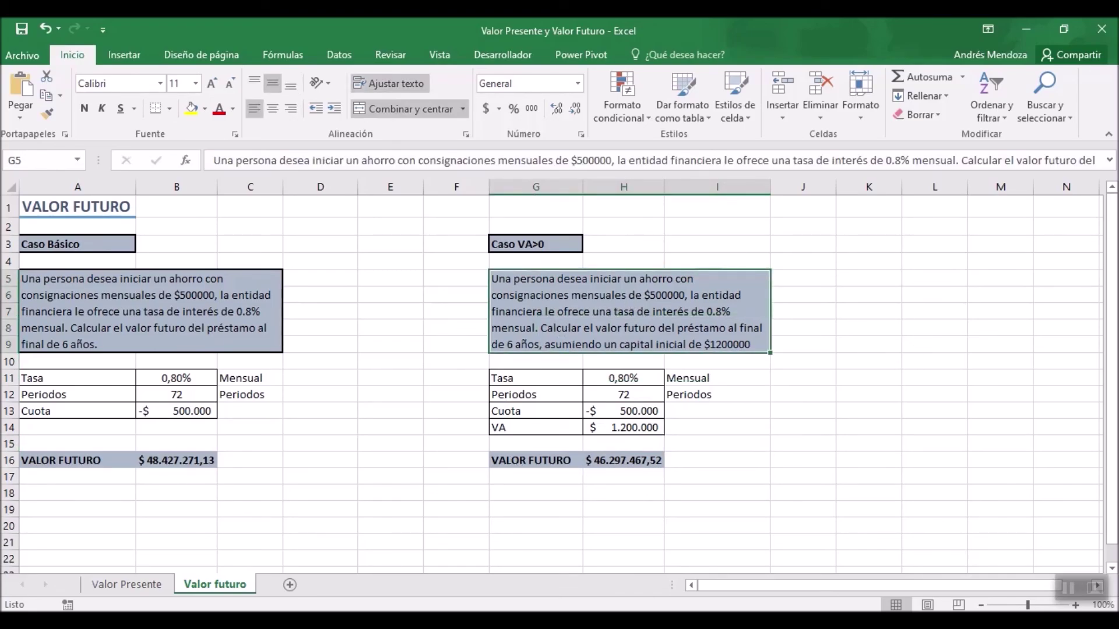